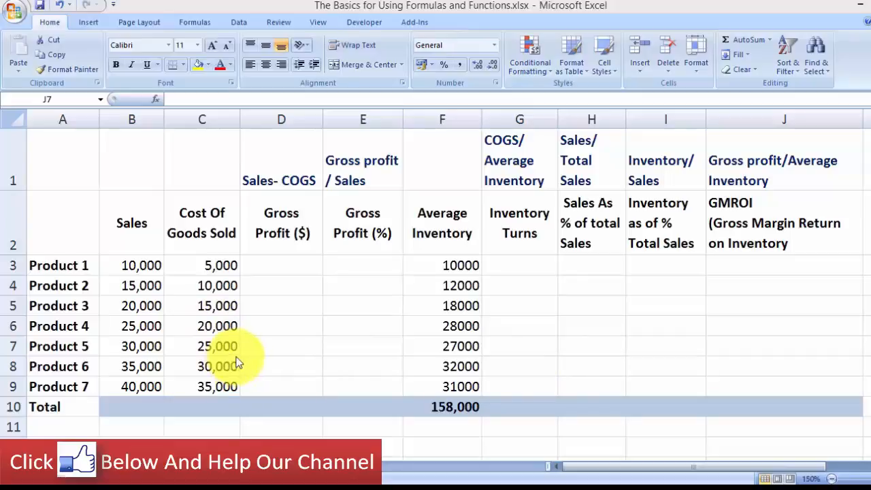
click(276, 264)
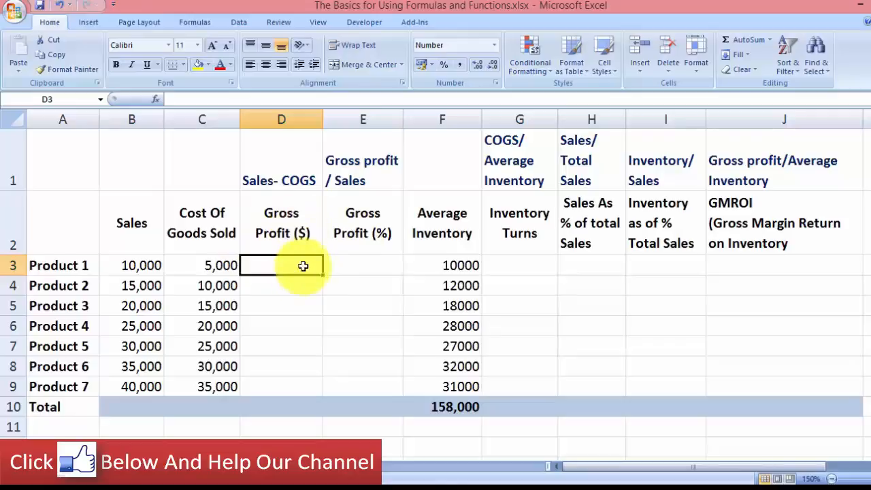
click(367, 265)
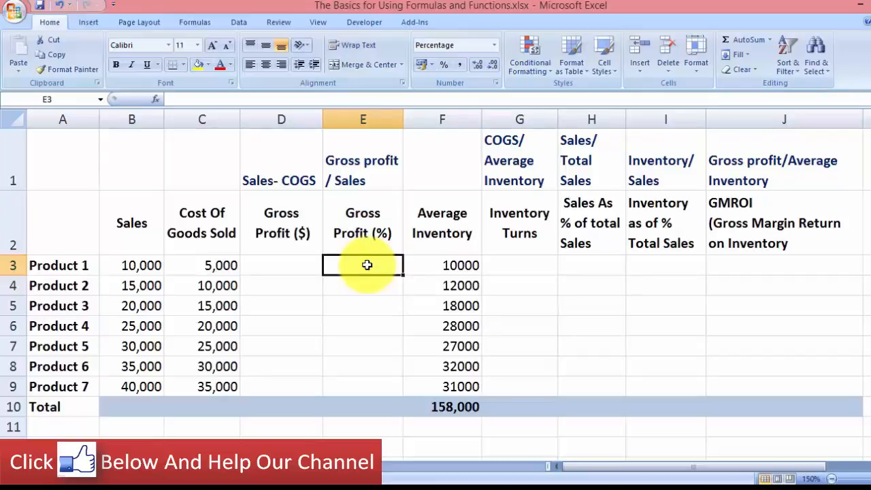
click(270, 267)
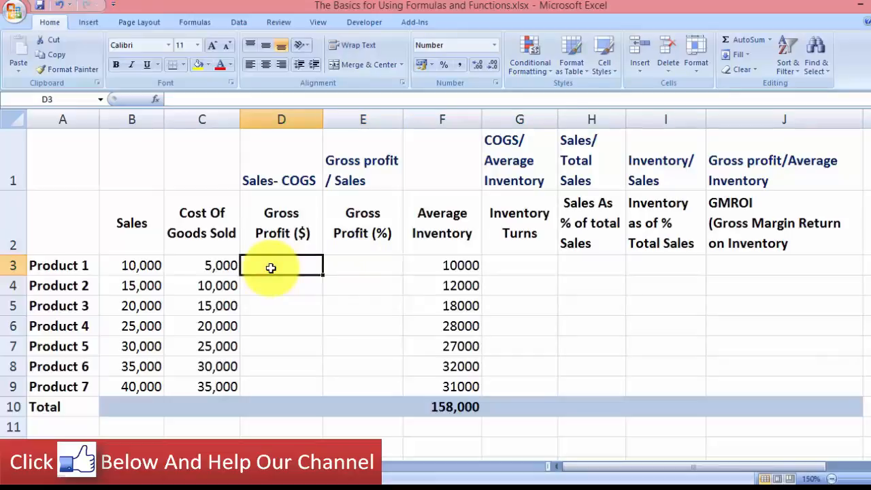
text(=)
click(136, 265)
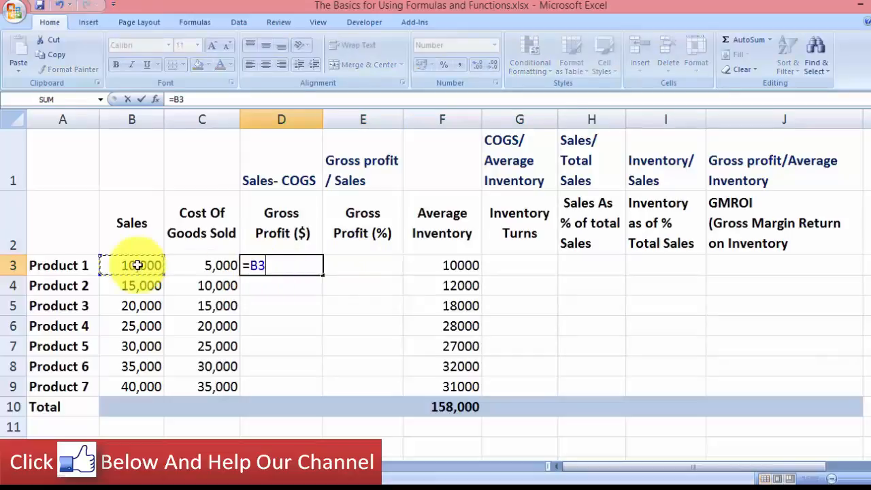
text(-)
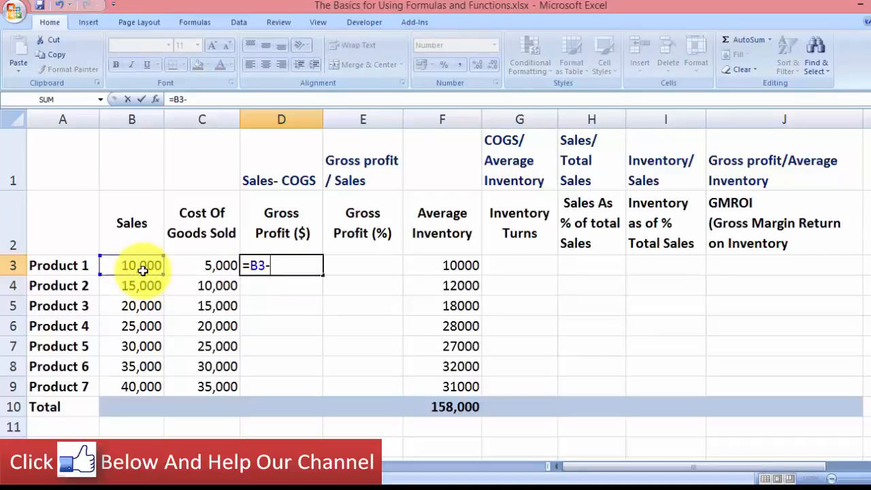
click(185, 262)
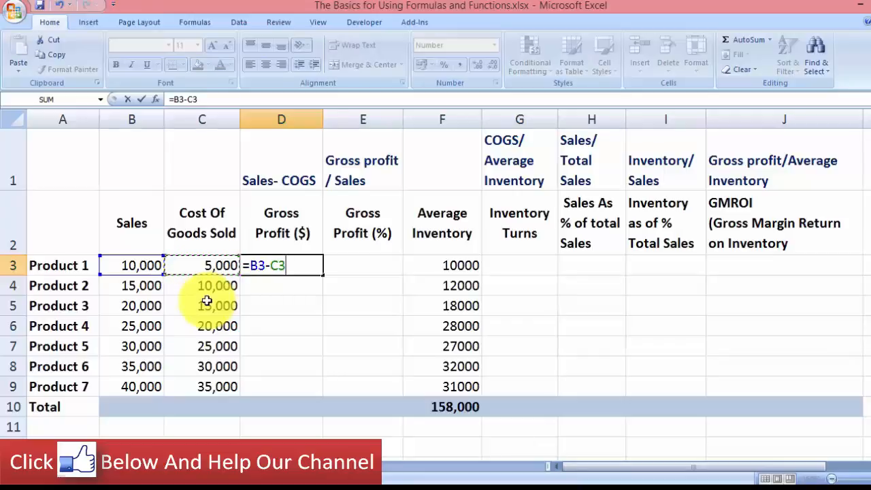
key(Escape)
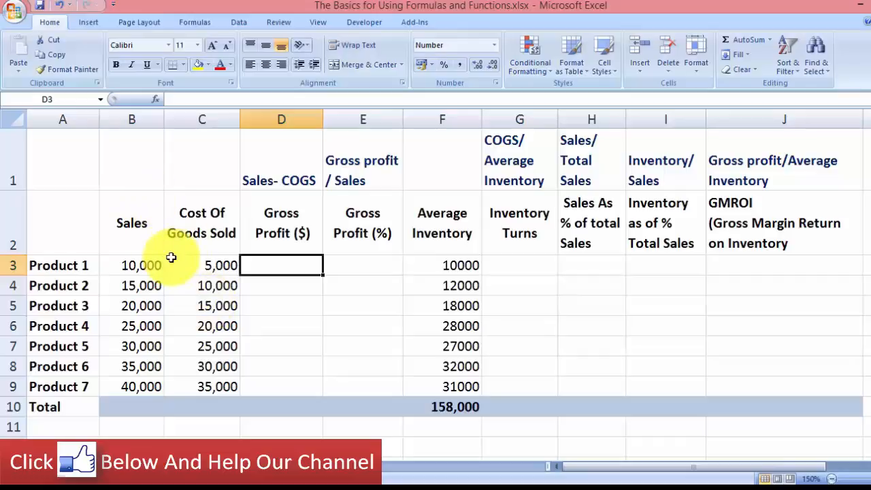
click(140, 267)
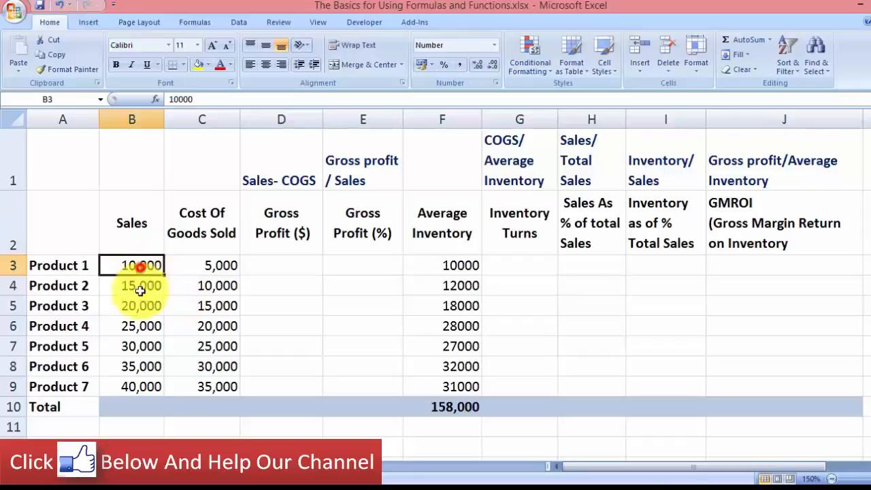
drag(139, 289, 146, 379)
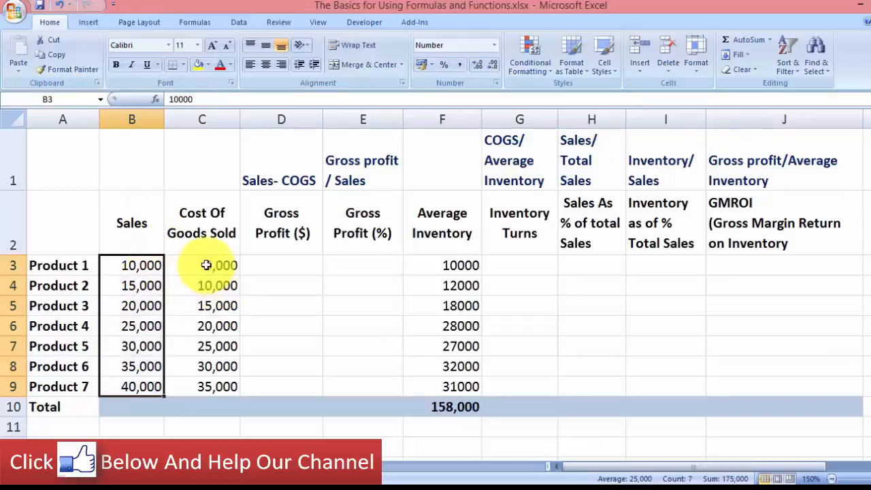
drag(206, 265, 203, 377)
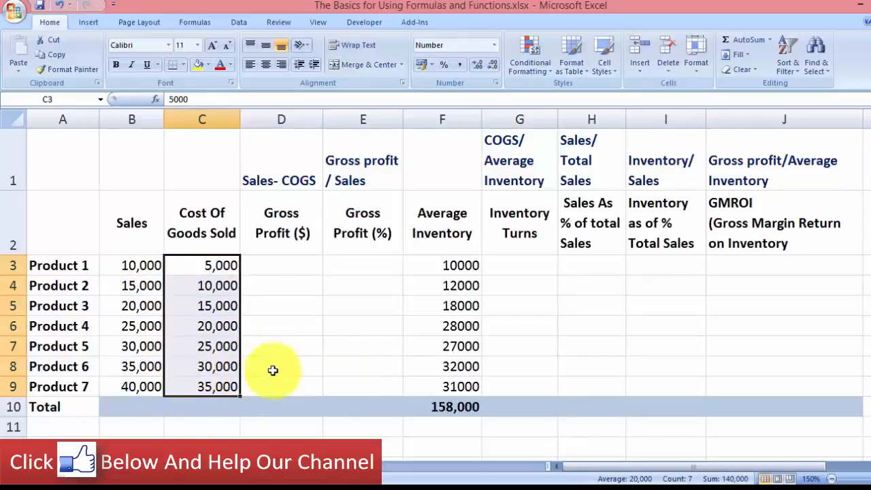
click(293, 269)
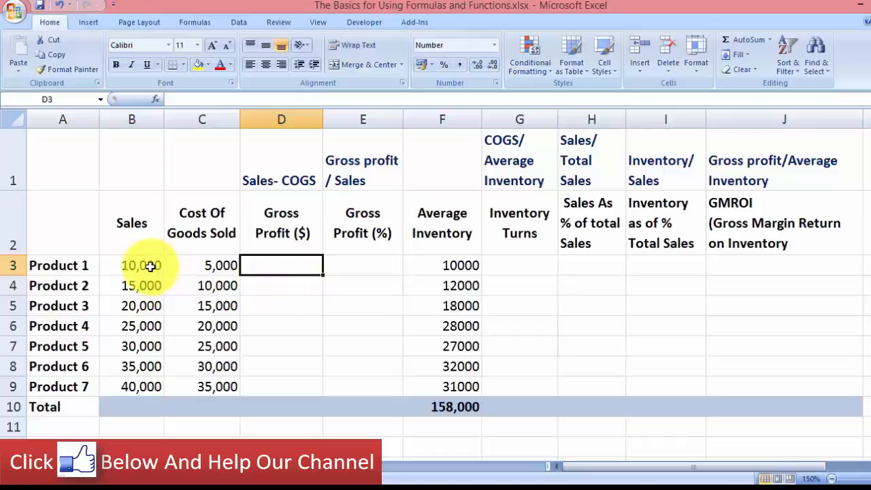
Name the sales figures of Products 1 to 7 in B3:B9 as the range Sales.
drag(149, 266, 154, 386)
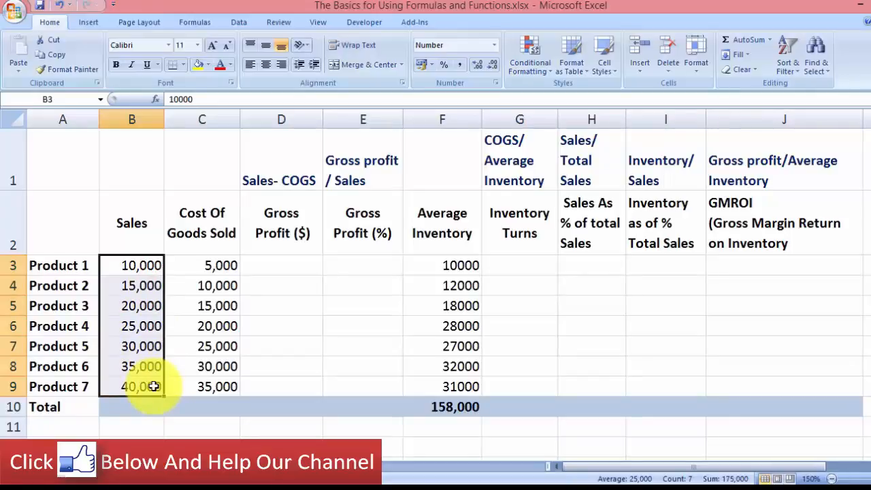
click(63, 101)
text(Sales)
key(Return)
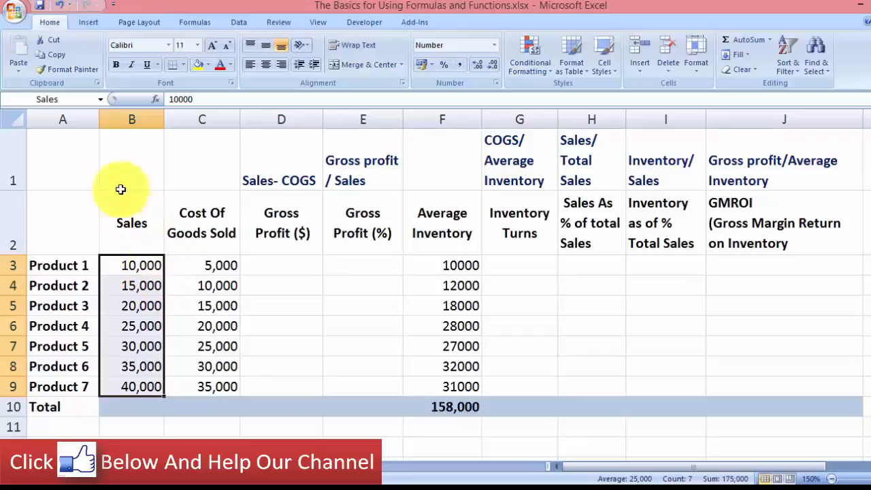
Check the defined name Sales by jumping from another cell to the range it refers to.
click(100, 99)
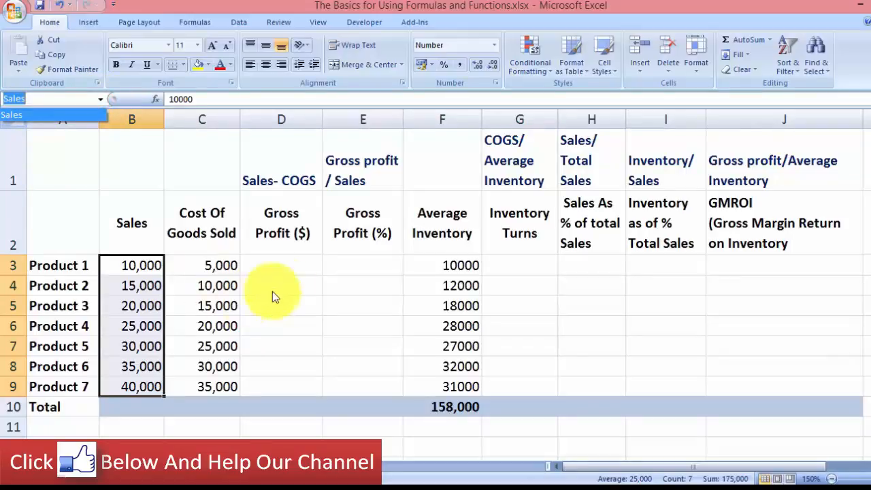
click(329, 284)
click(548, 342)
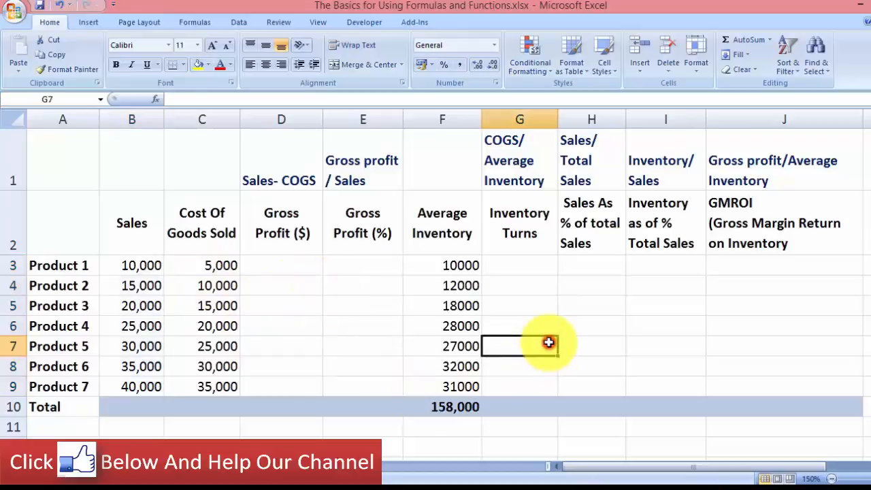
click(100, 99)
click(33, 112)
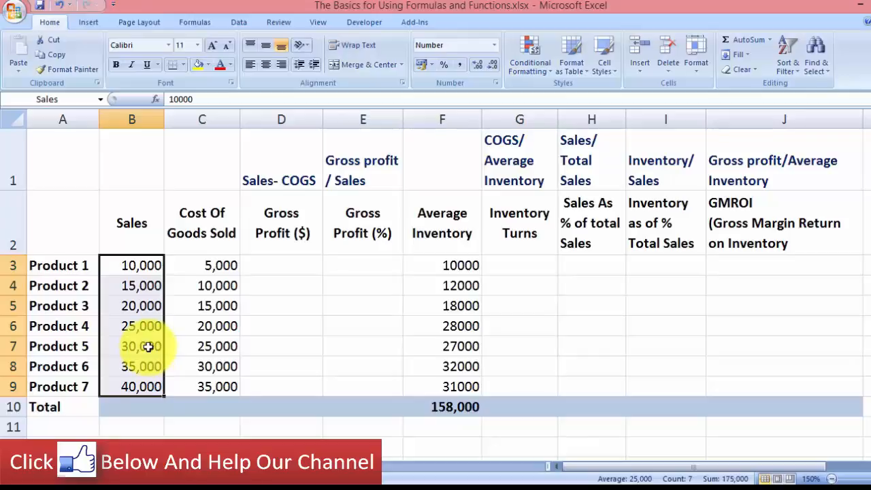
Total the sales column in B10 with the formula =SUM(Sales), using the named range.
click(151, 410)
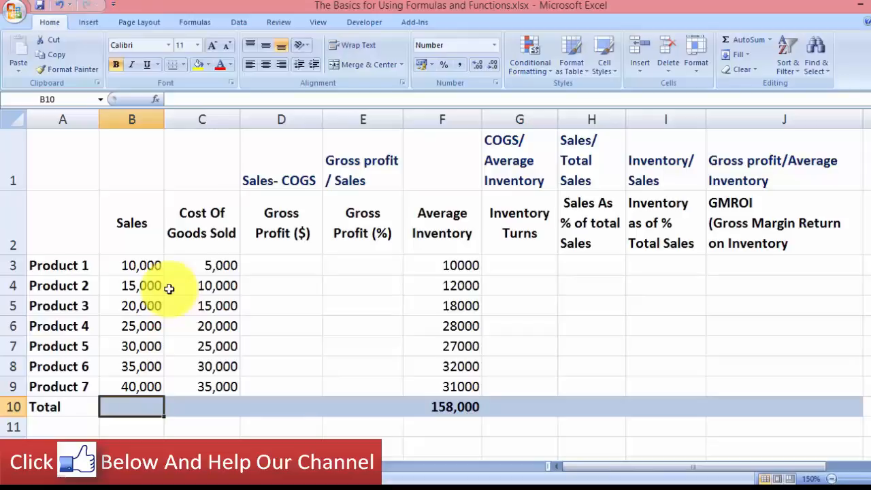
drag(125, 265, 140, 378)
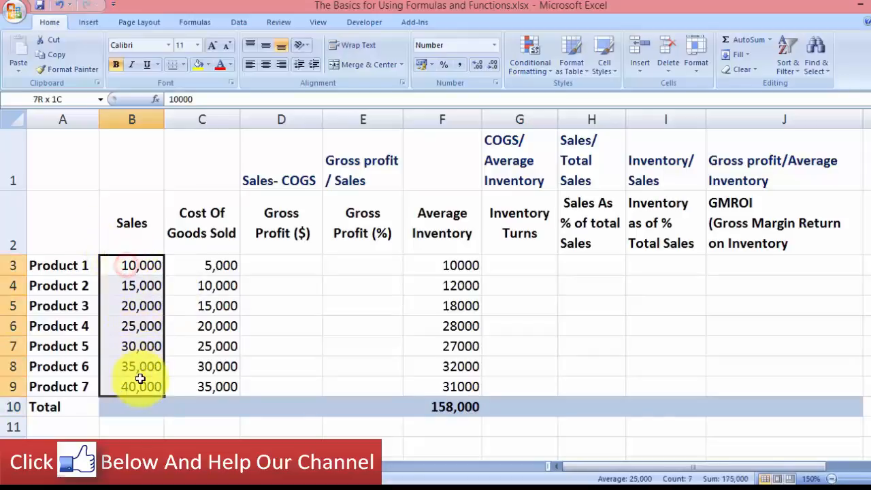
click(141, 404)
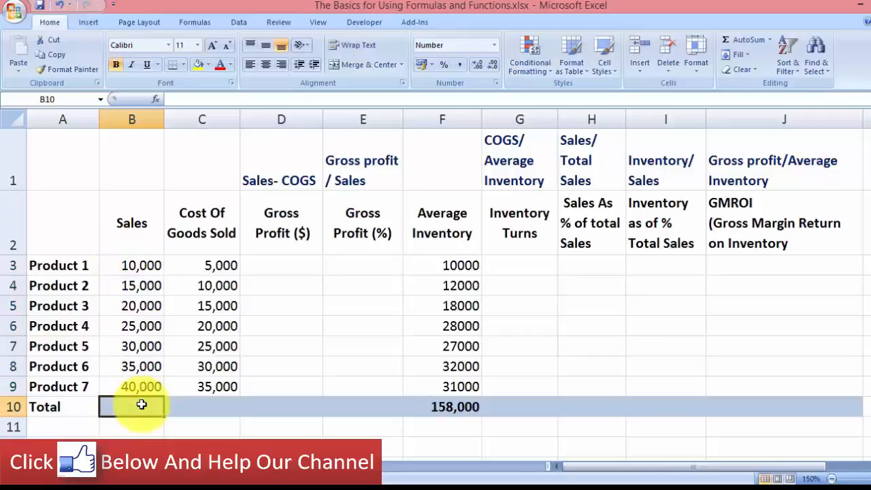
text(=)
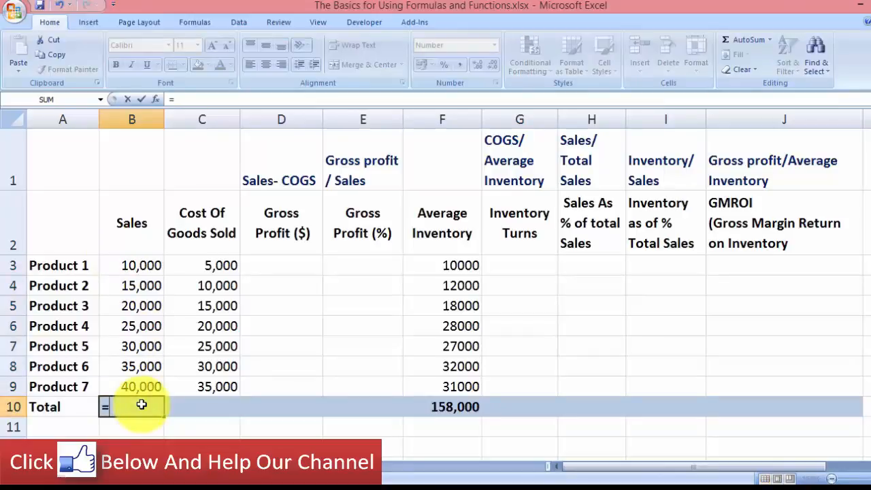
text(sum)
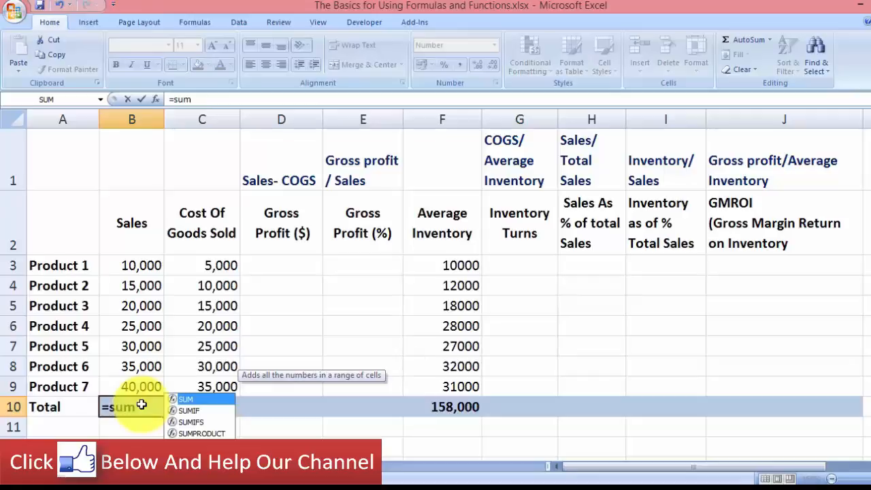
key(Tab)
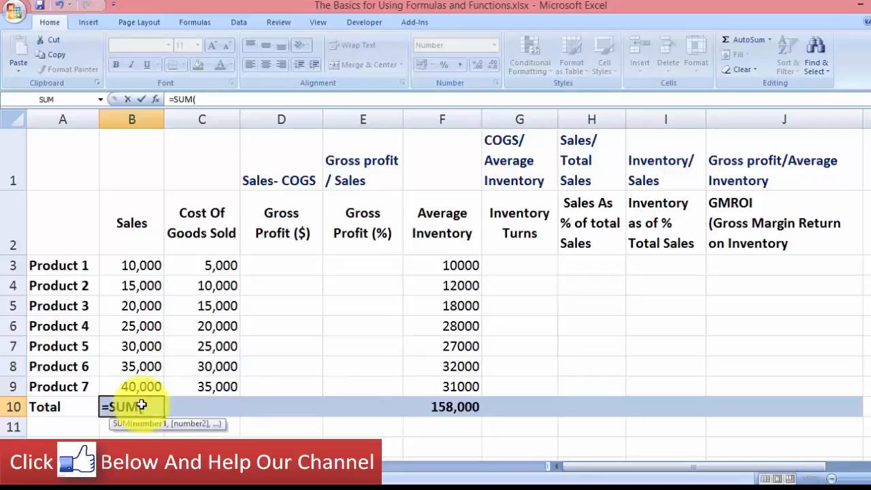
text(sales)
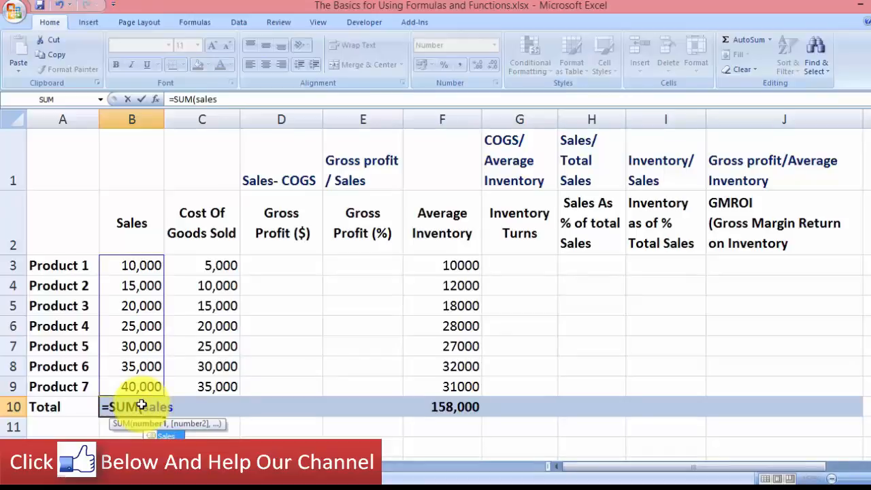
text())
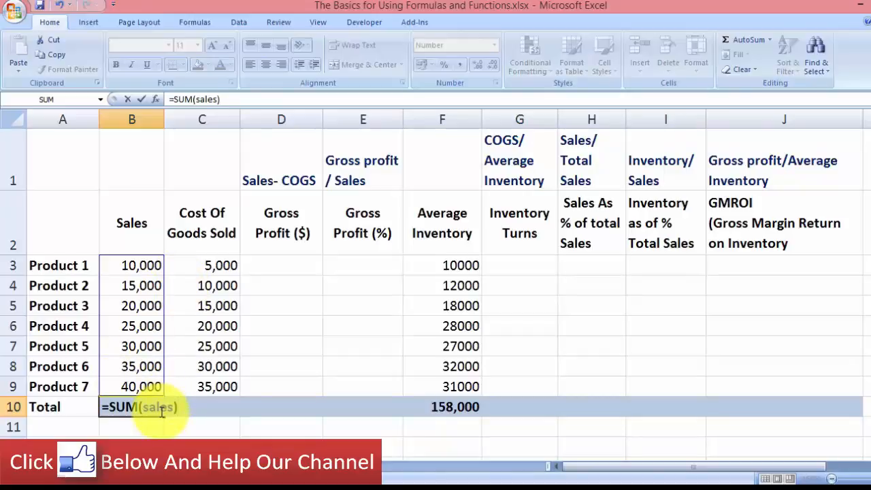
key(ctrl+Return)
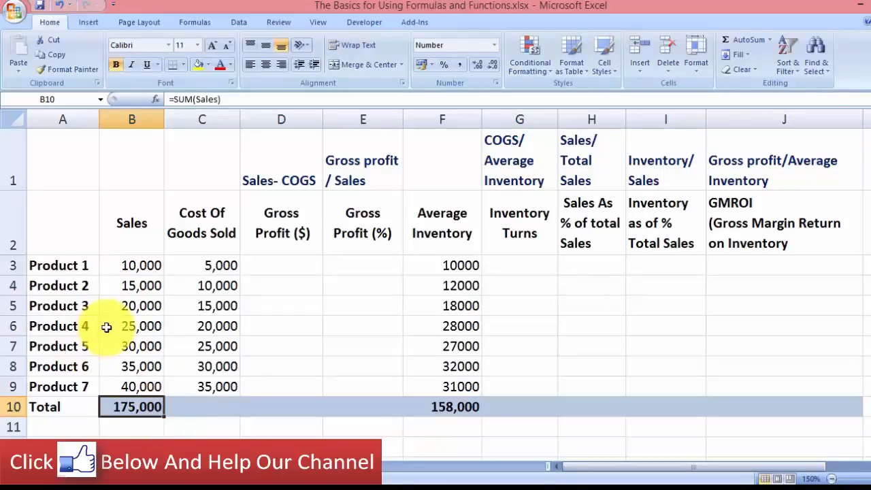
Name the cost of goods sold figures in C3:C9 as the range COGS.
drag(216, 263, 219, 381)
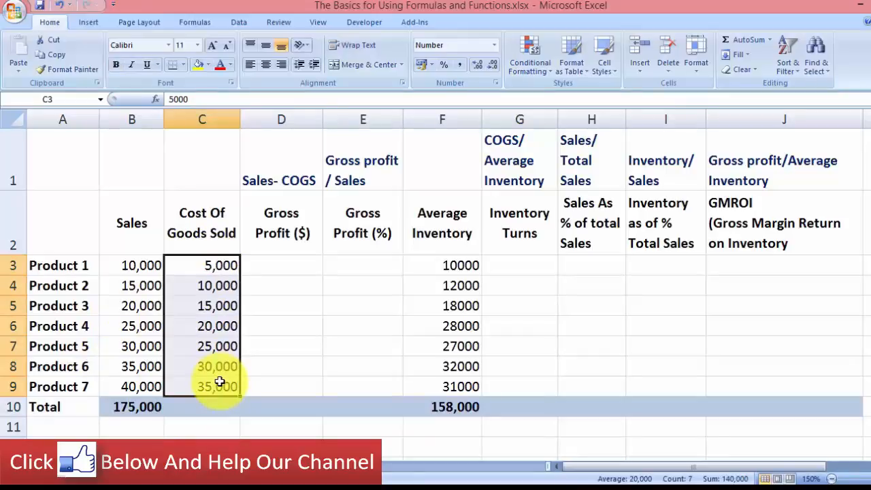
click(71, 99)
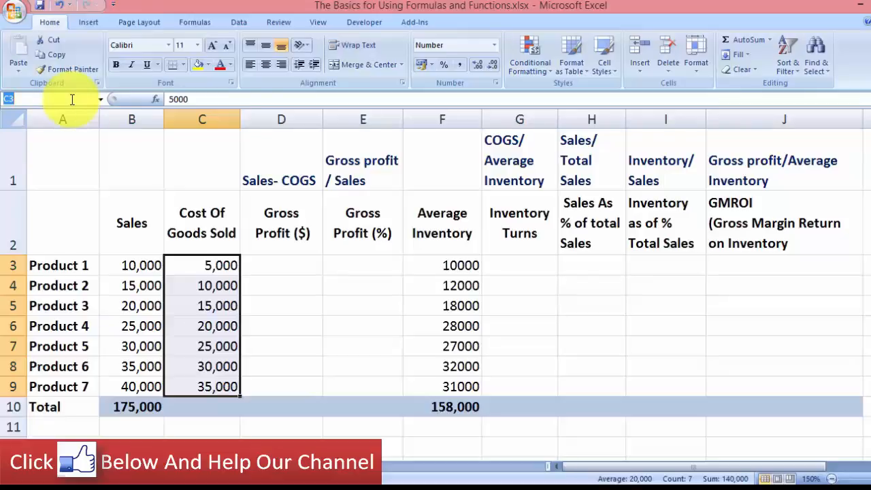
text(COGS)
key(Return)
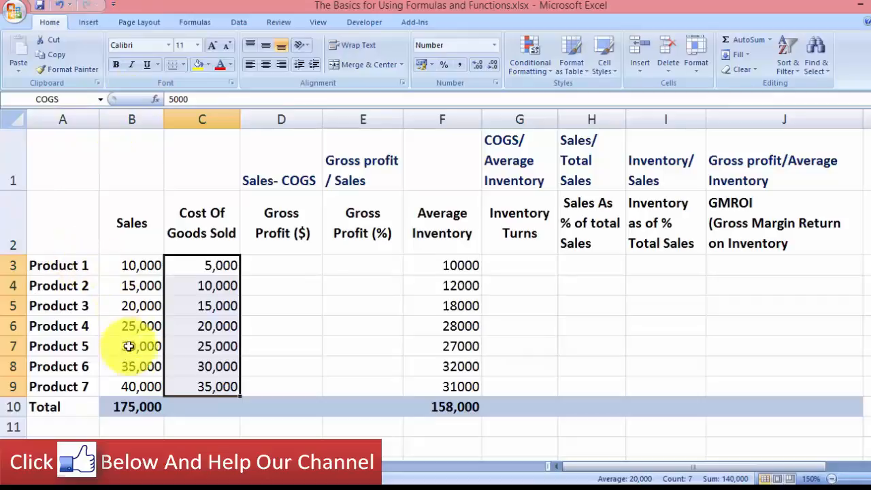
Total the cost of goods sold column in C10 with the formula =SUM(COGS), inserting the defined name from the list of names.
click(214, 409)
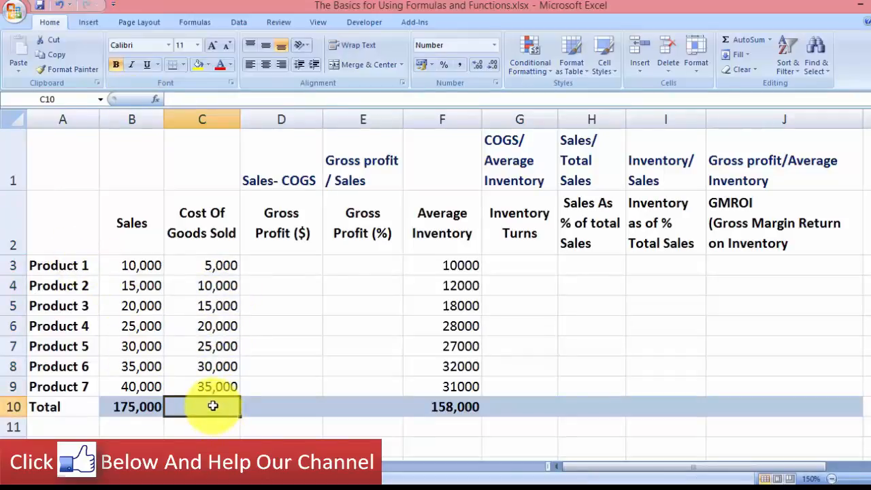
text(=s)
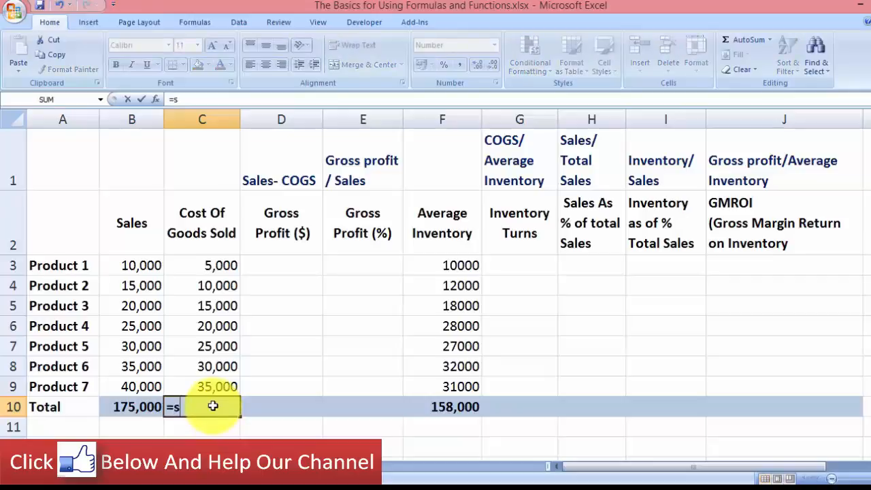
text(um)
key(Tab)
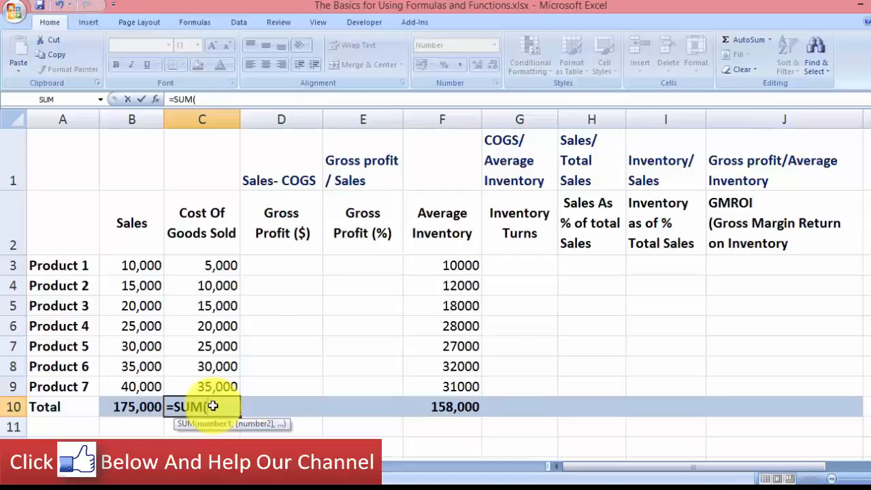
key(F3)
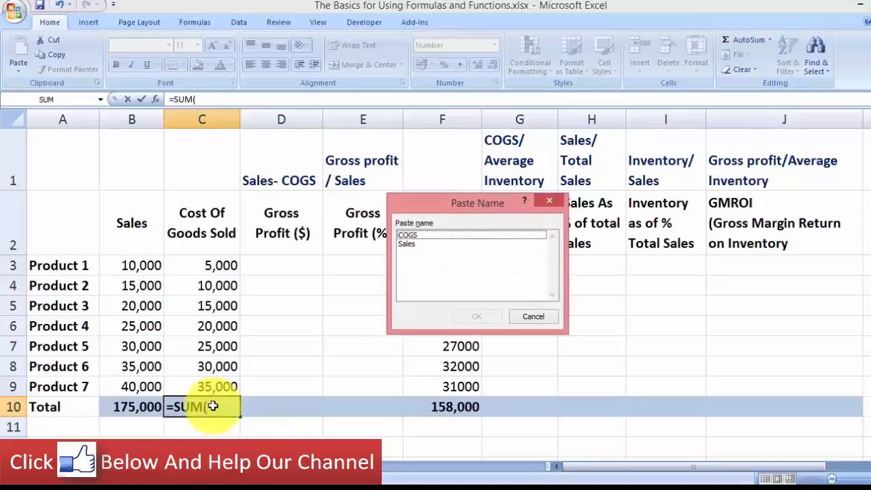
click(411, 235)
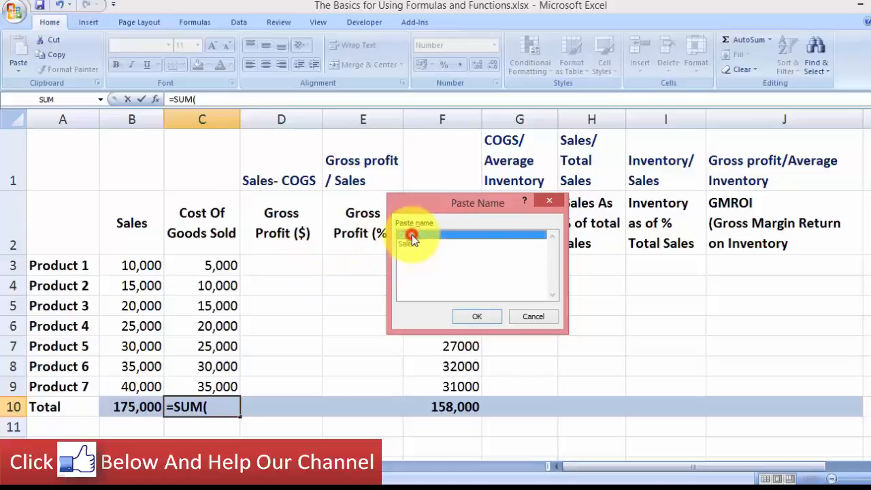
click(477, 317)
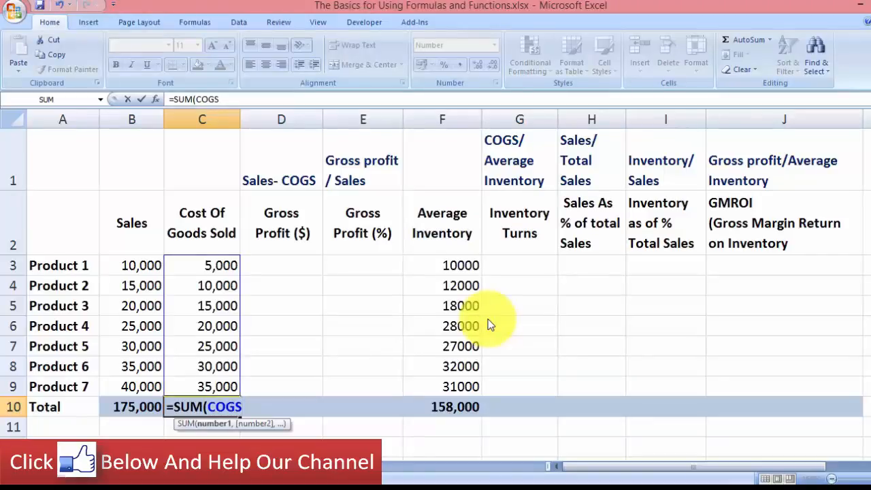
text())
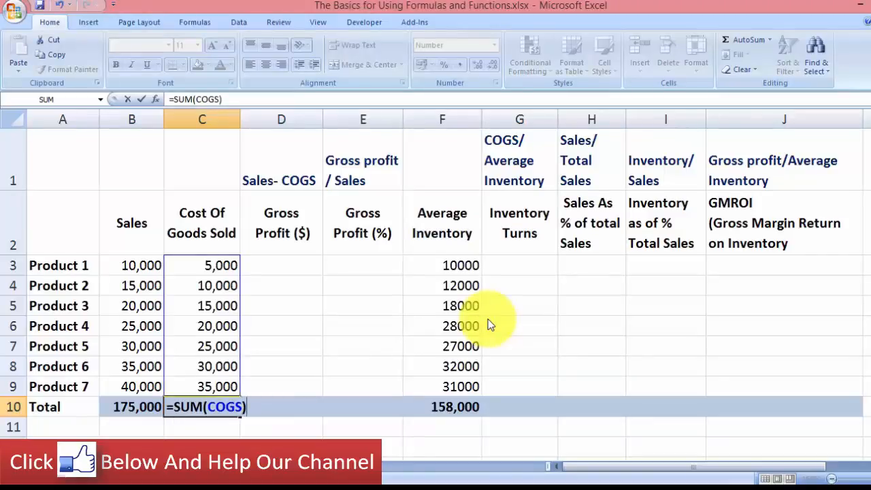
key(ctrl+Return)
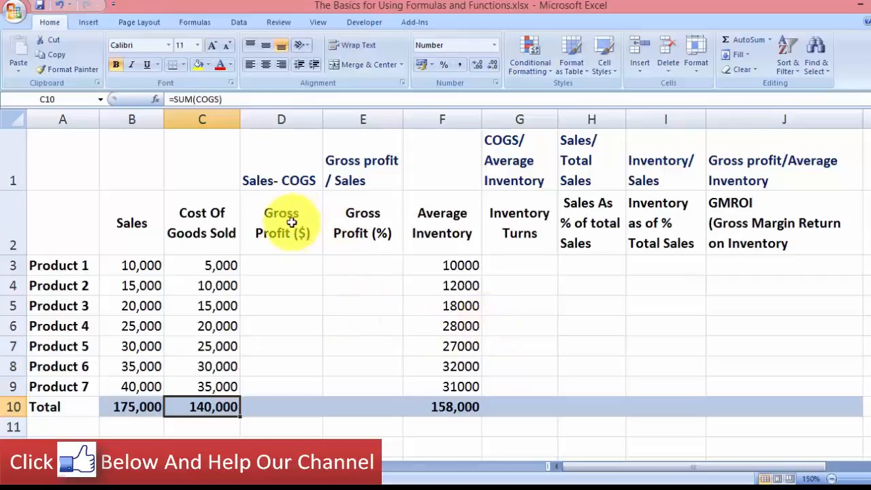
Start a formula in D3 for the gross profit of Product 1.
click(289, 271)
drag(288, 271, 287, 376)
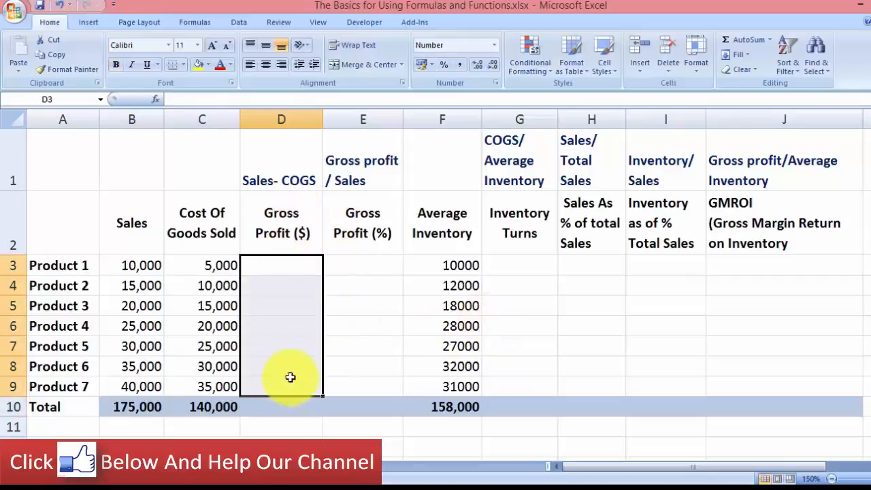
click(290, 272)
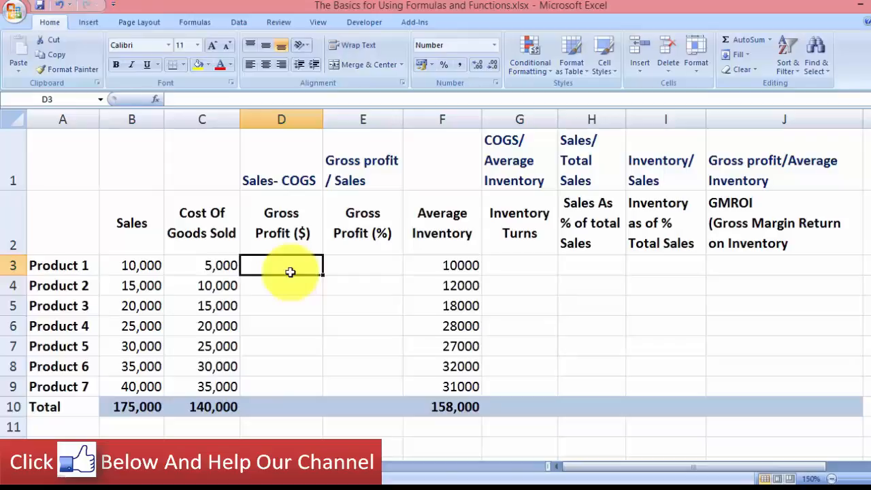
text(=)
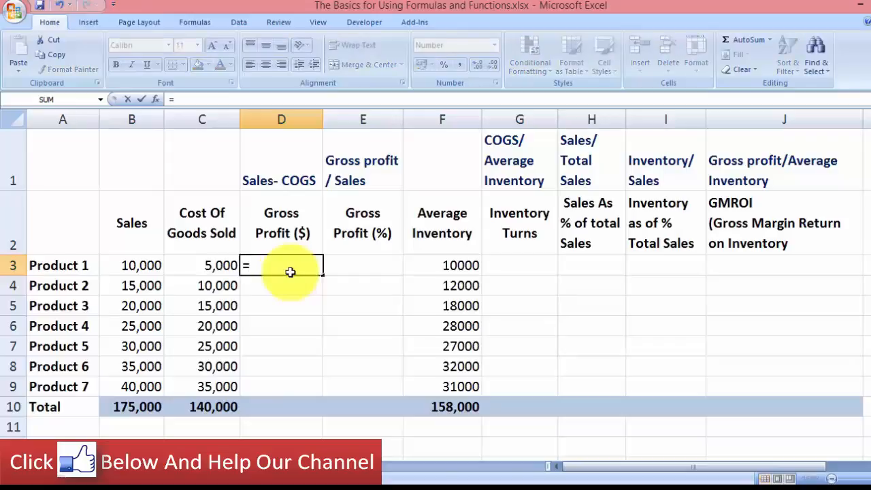
click(145, 271)
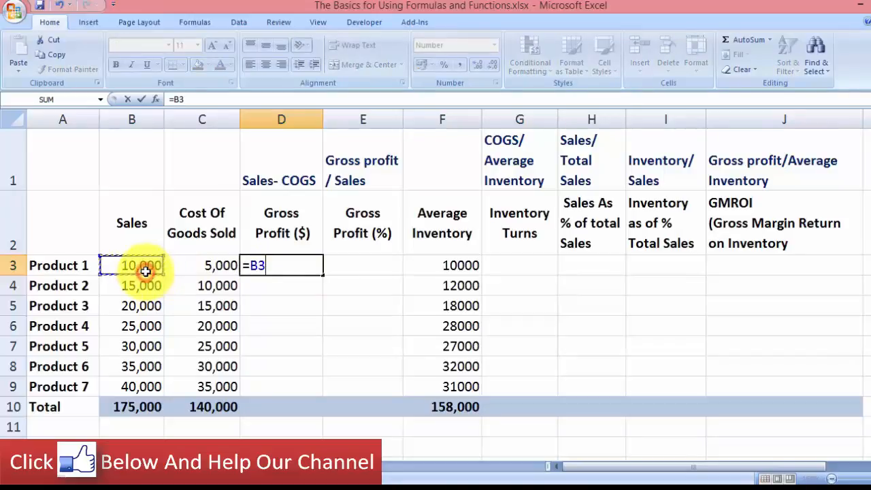
text(-)
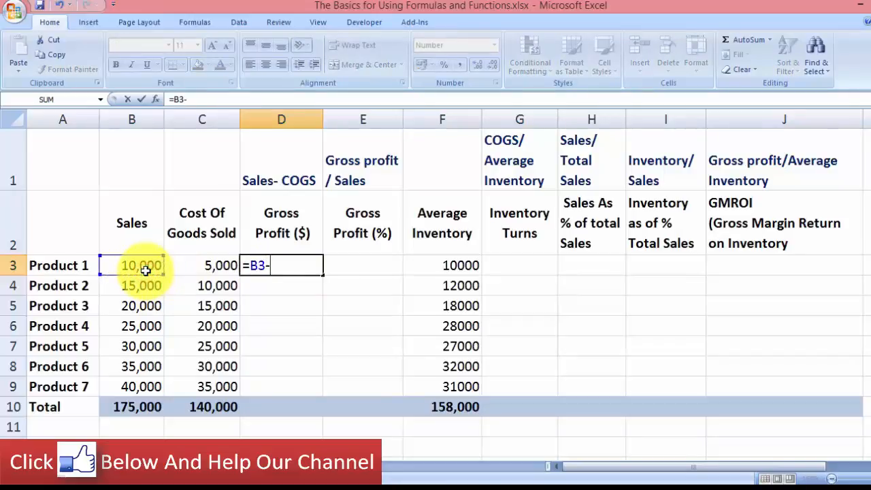
click(219, 265)
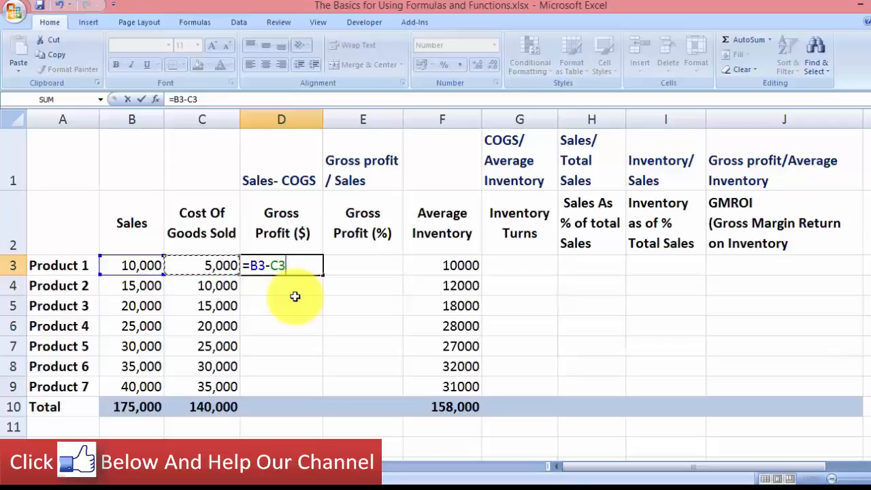
key(BackSpace)
key(BackSpace)
key(BackSpace)
key(BackSpace)
key(BackSpace)
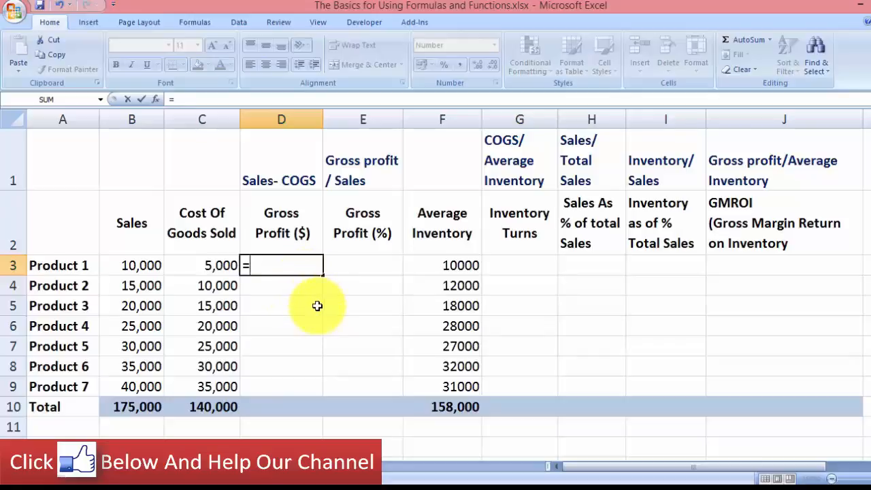
Complete the gross profit formula in D3 as =Sales-COGS, inserting both named ranges from the list of defined names.
key(F3)
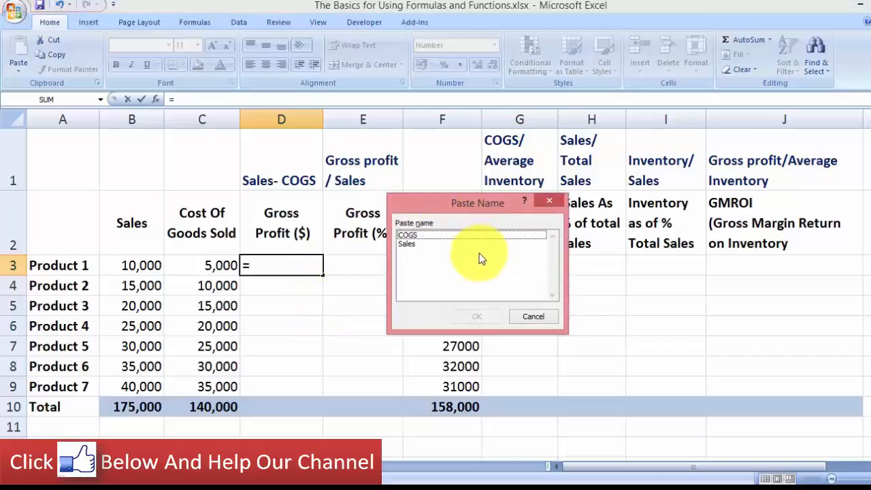
click(414, 244)
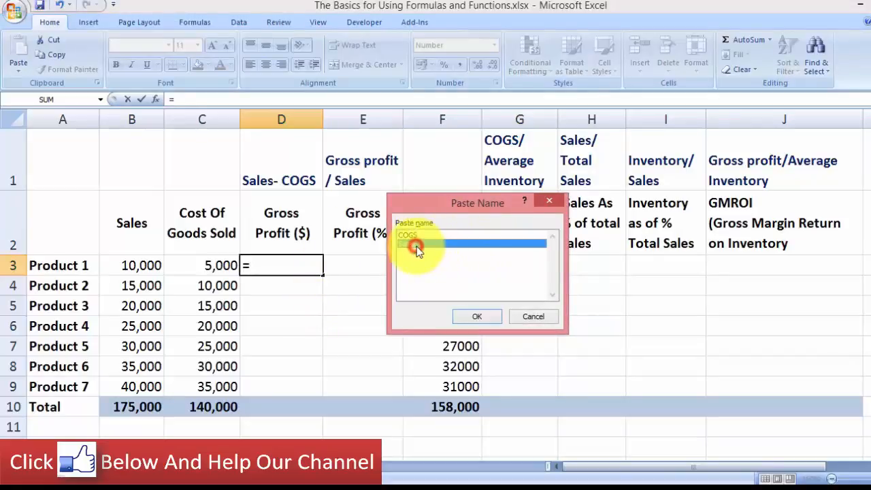
click(491, 317)
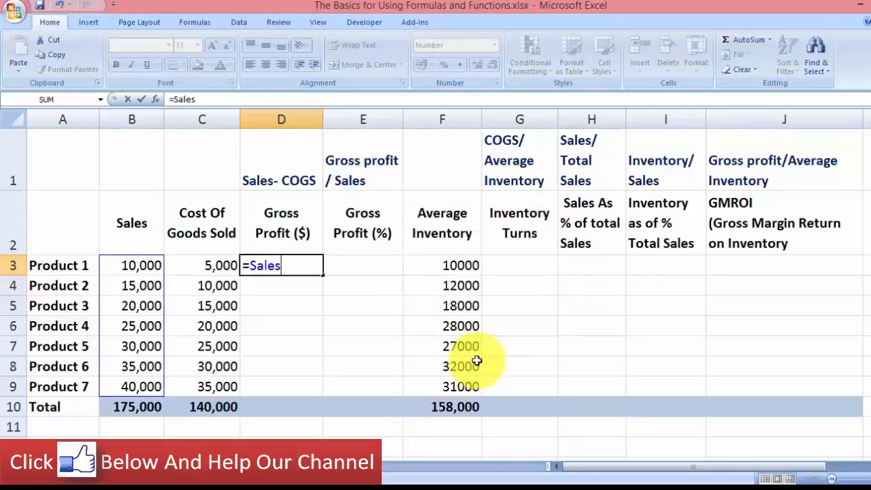
text(-)
key(F3)
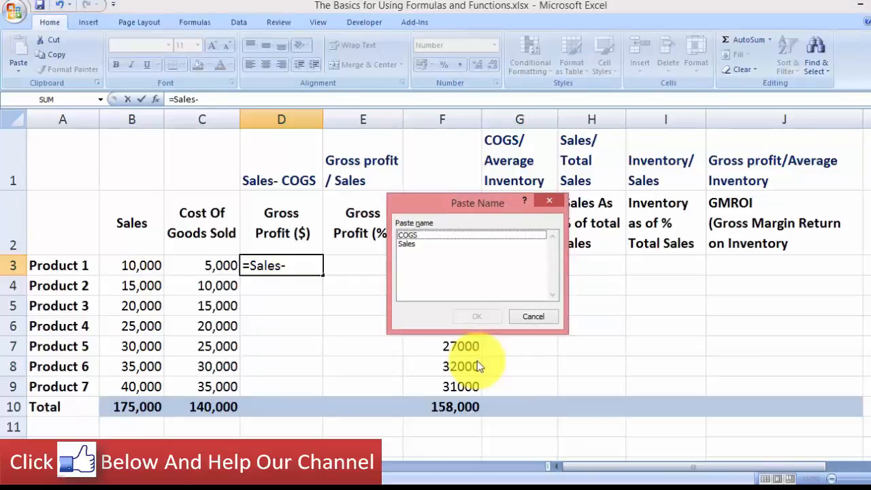
click(414, 235)
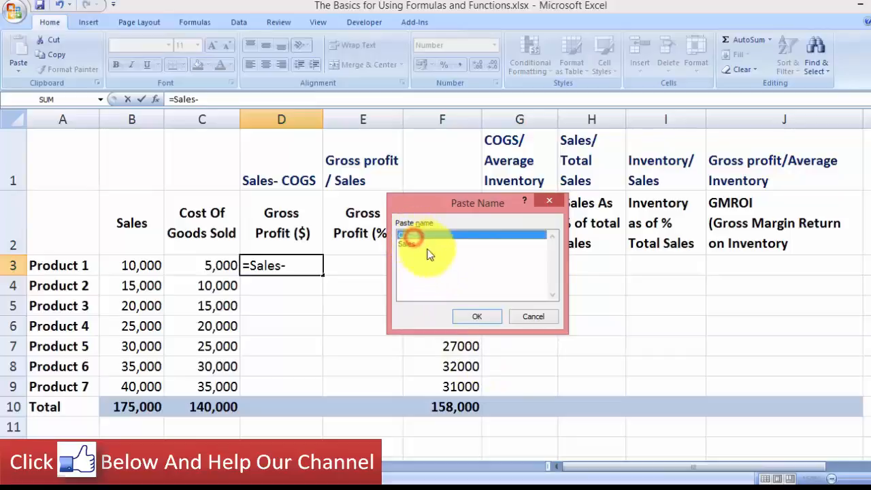
click(476, 318)
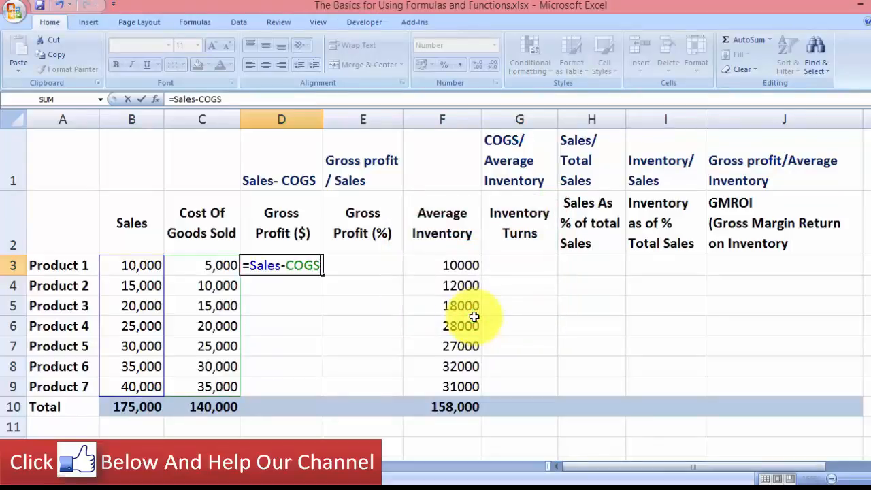
key(Return)
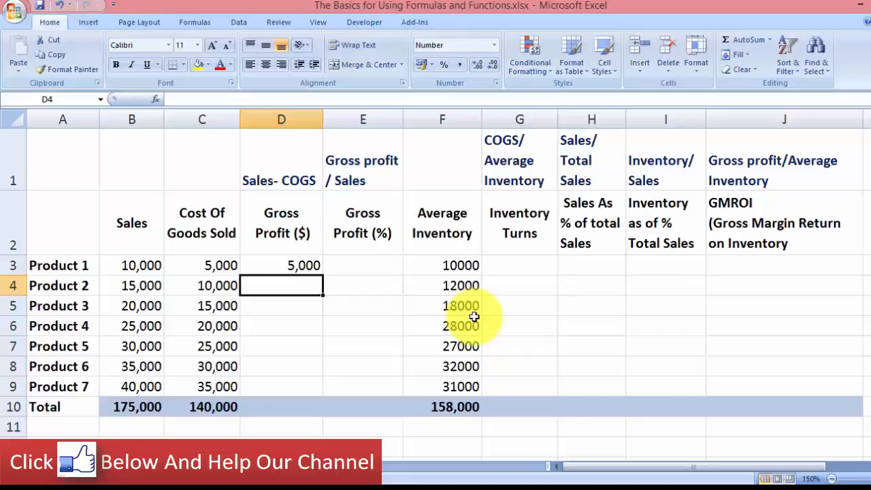
Fill the gross profit formula from D3 down to D9 and name D3:D9 as the range GrossProfit.
click(301, 265)
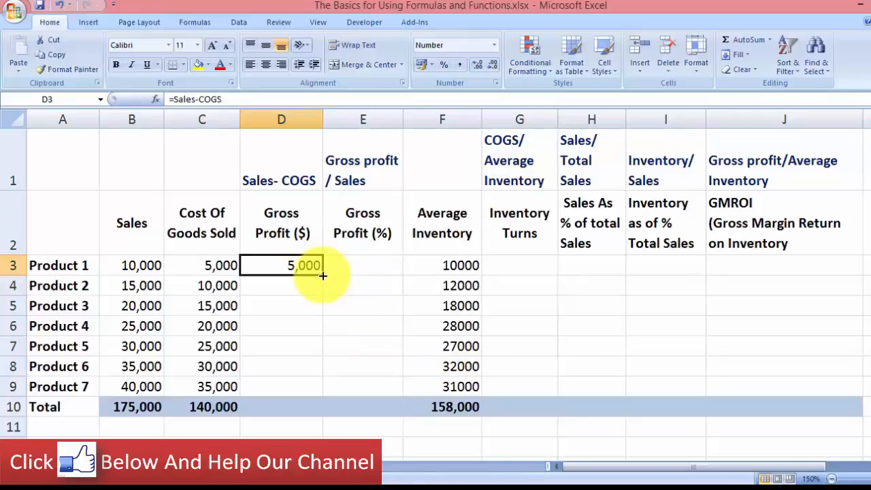
drag(323, 274, 323, 392)
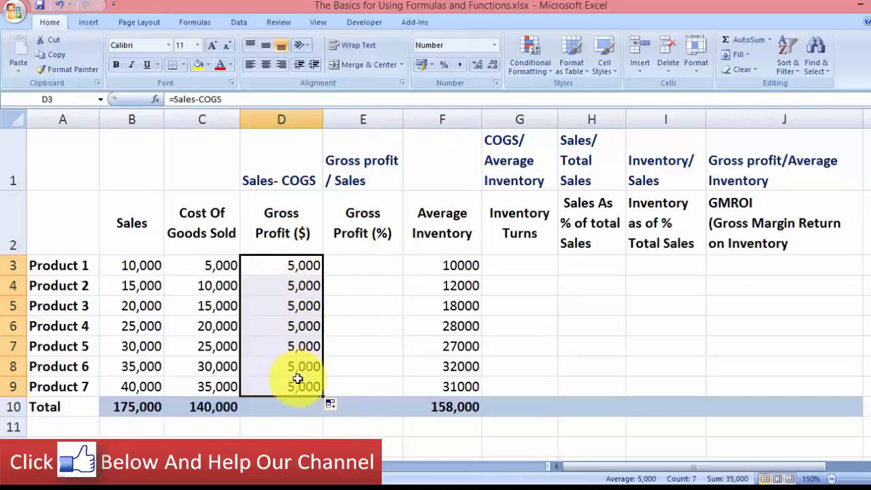
click(68, 99)
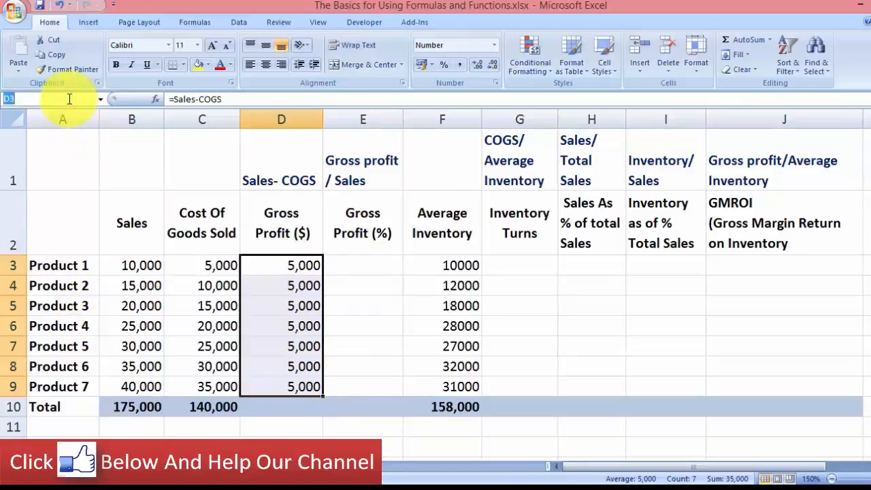
text(GrossProfit)
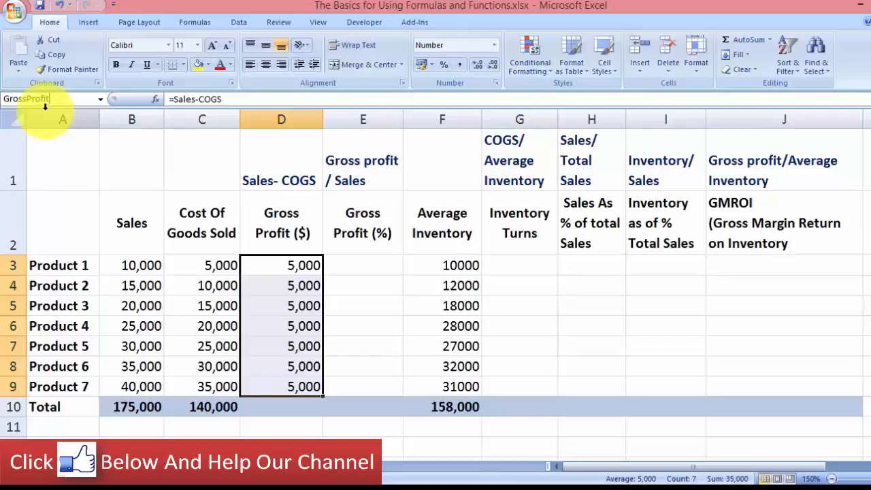
key(Return)
Total the gross profit column in D10 with the formula =SUM(GrossProfit), using the named range.
click(297, 412)
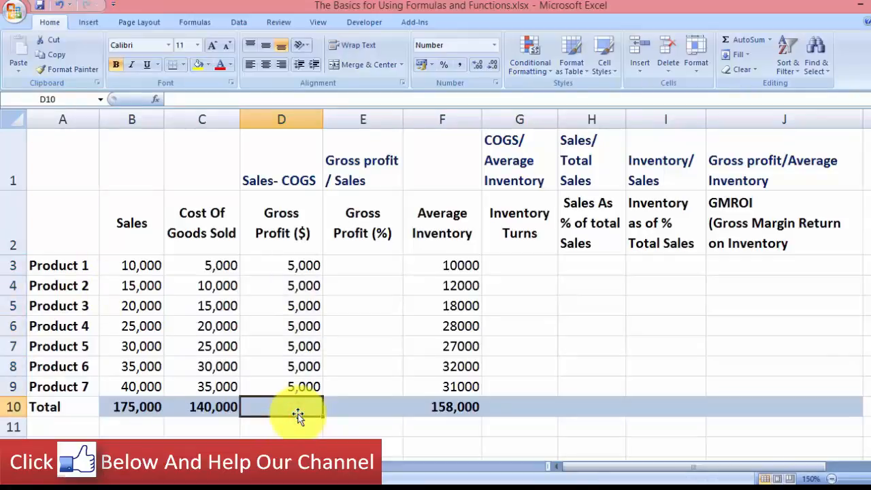
text(=)
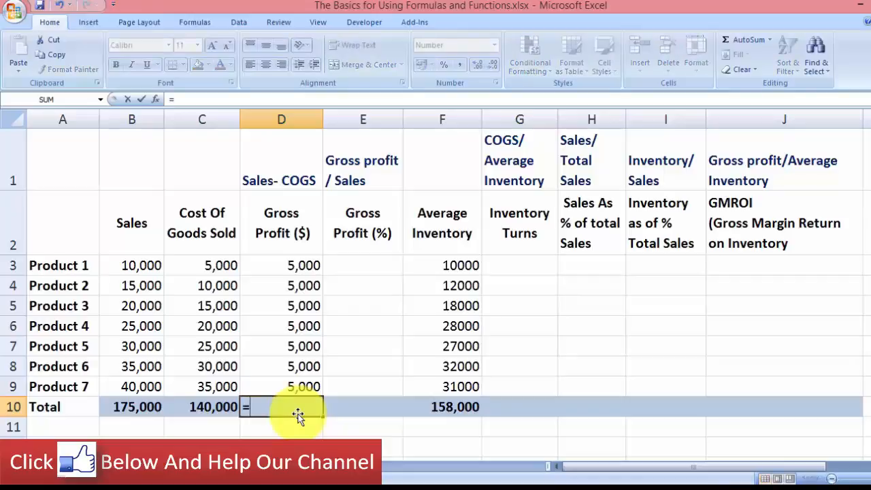
text(sum)
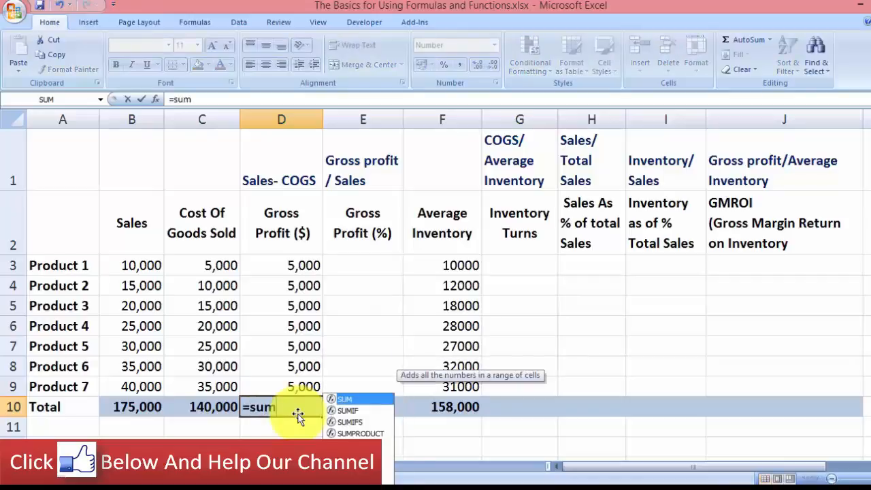
key(Tab)
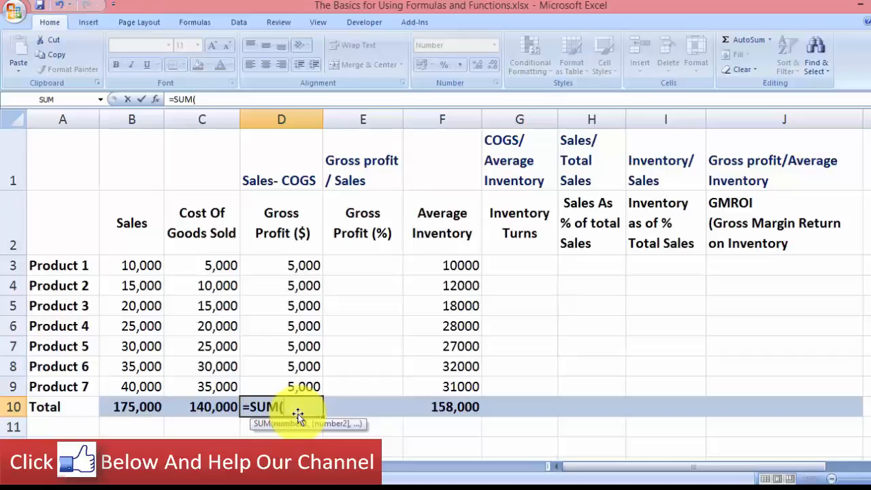
key(F3)
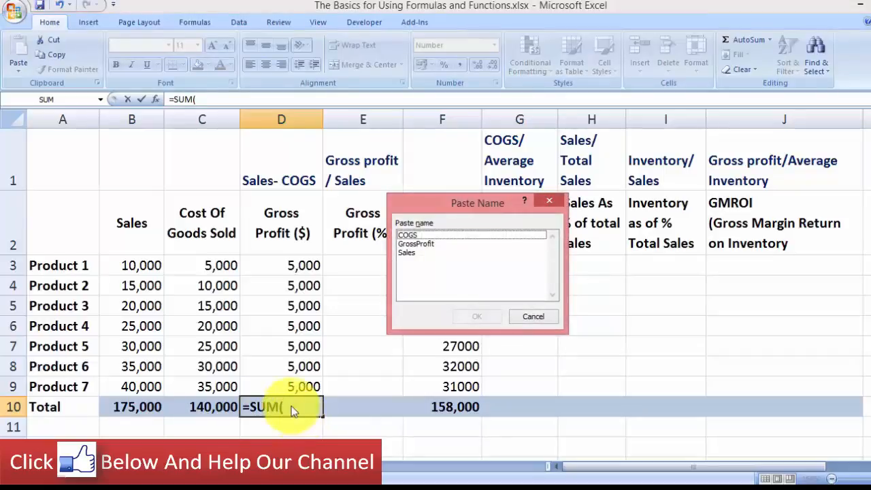
click(434, 244)
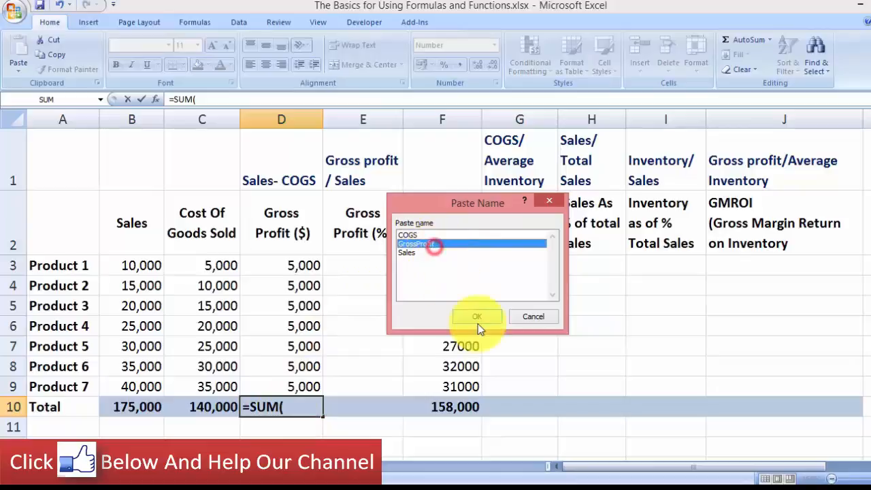
click(478, 324)
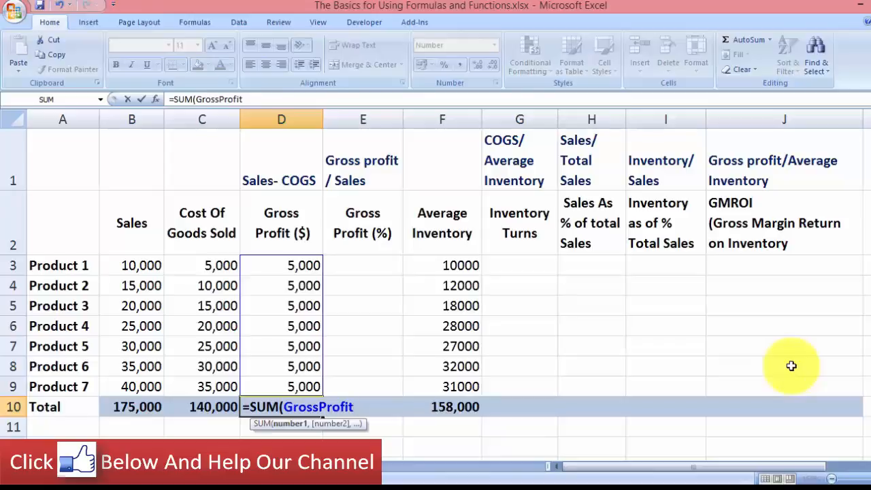
text())
key(Return)
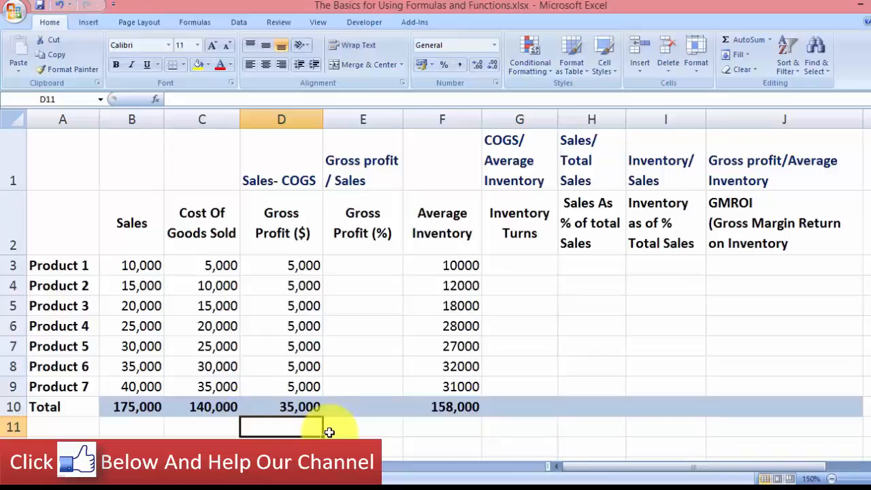
Start a formula for the Gross Profit (%) cells E3:E9 with the named range GrossProfit, inserted from the list of defined names.
click(362, 267)
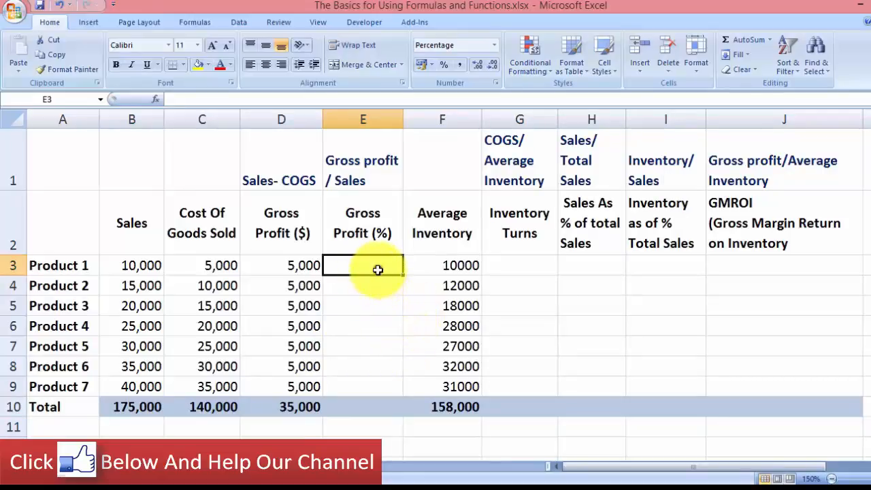
drag(377, 269, 374, 384)
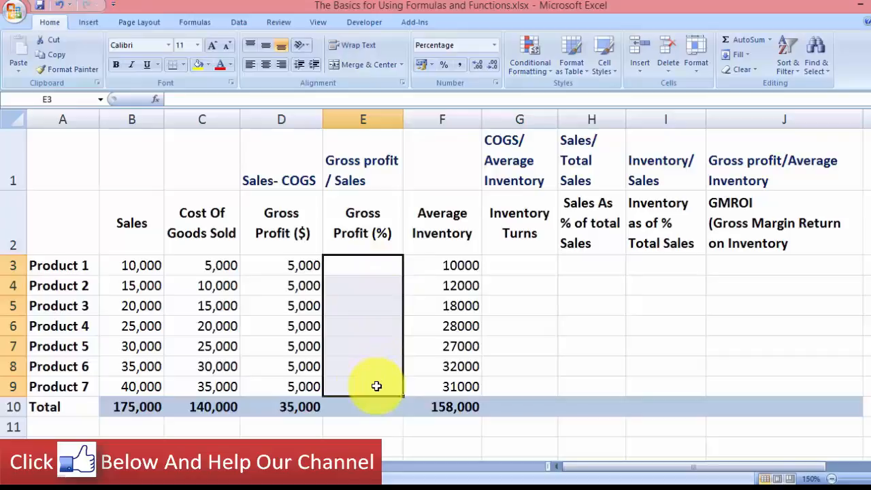
text(=)
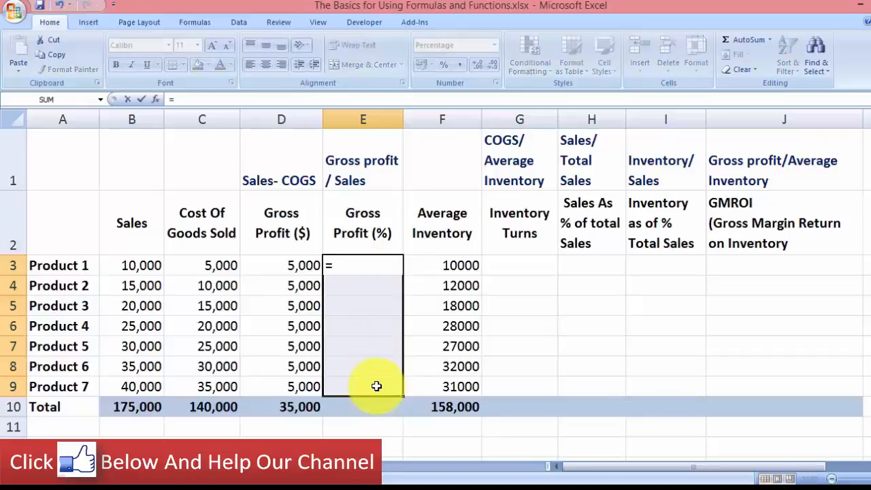
text(3)
key(BackSpace)
key(F3)
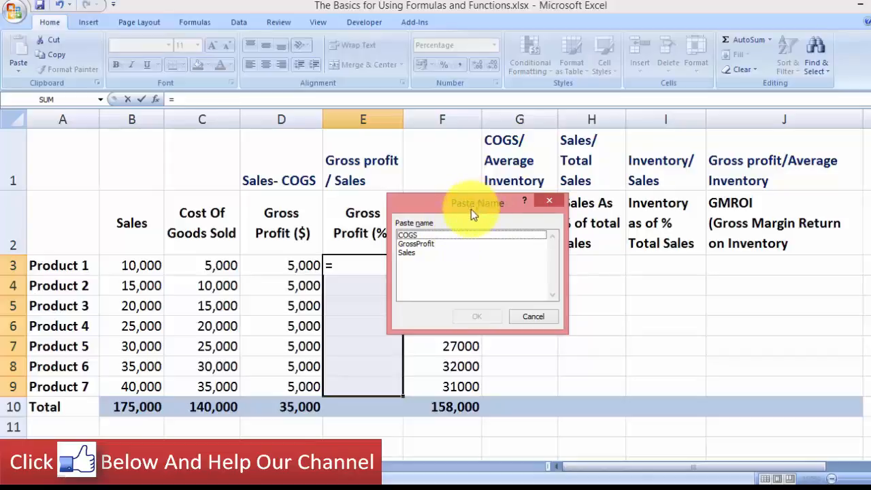
click(414, 244)
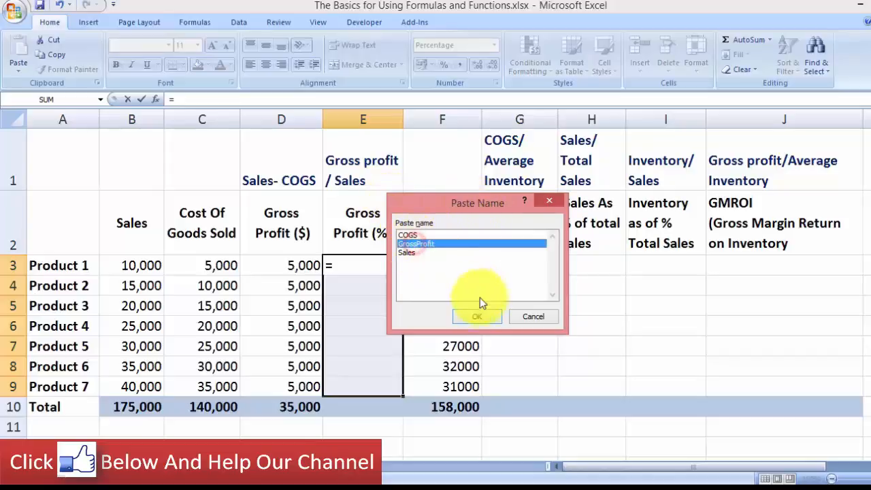
click(484, 319)
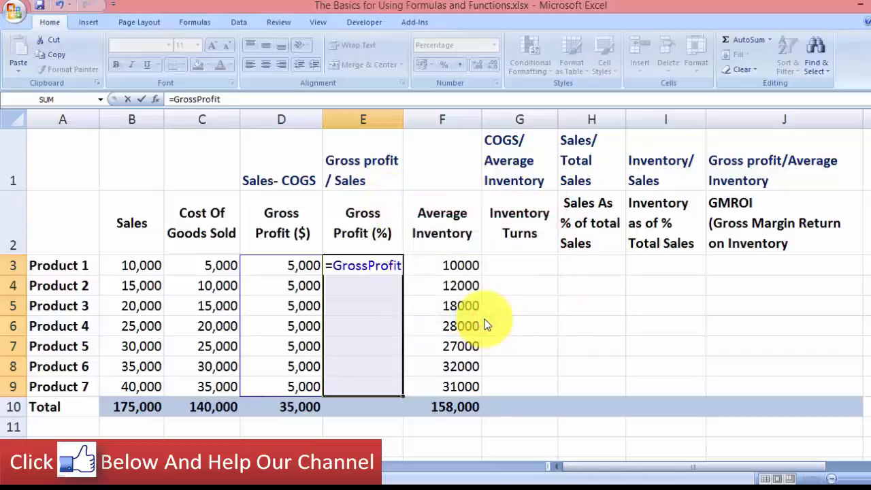
Complete the formula as =GrossProfit/Sales, inserting Sales from the list of defined names, and enter it in all of E3:E9 at once.
text(/)
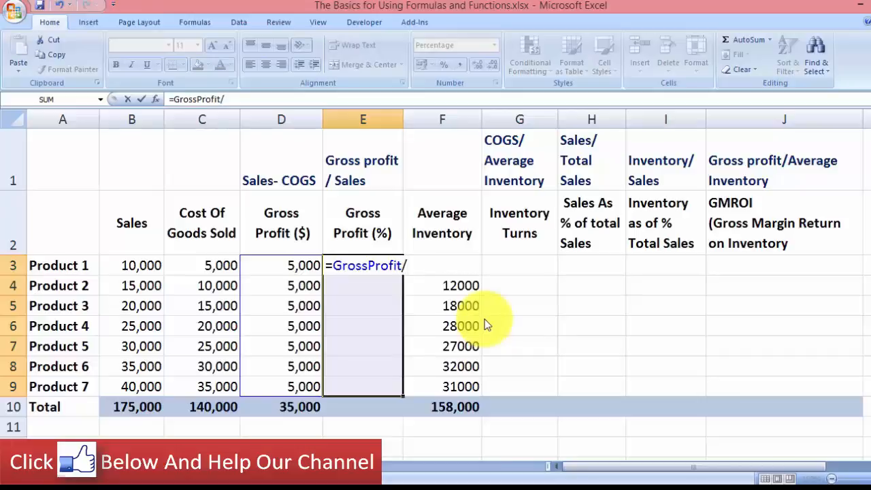
key(F3)
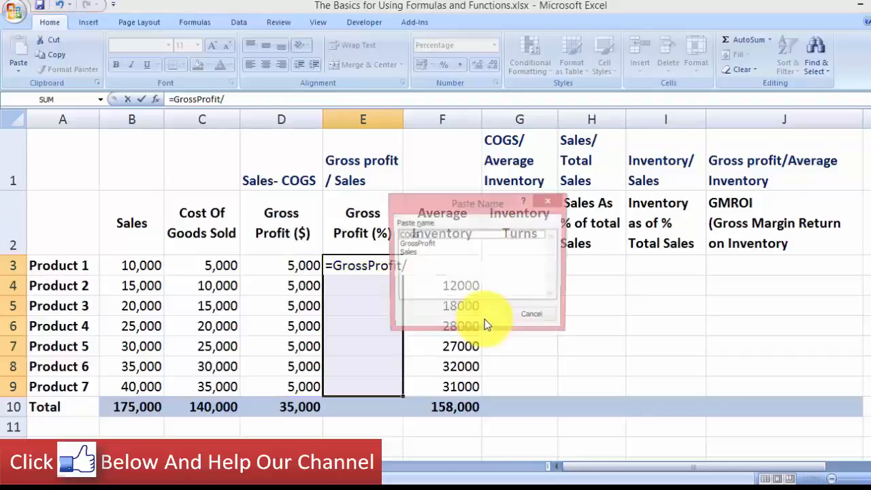
click(412, 253)
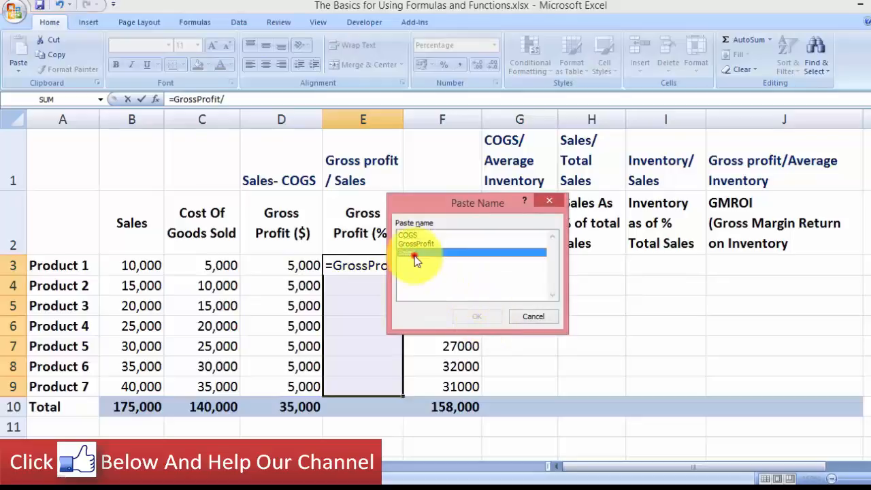
click(467, 318)
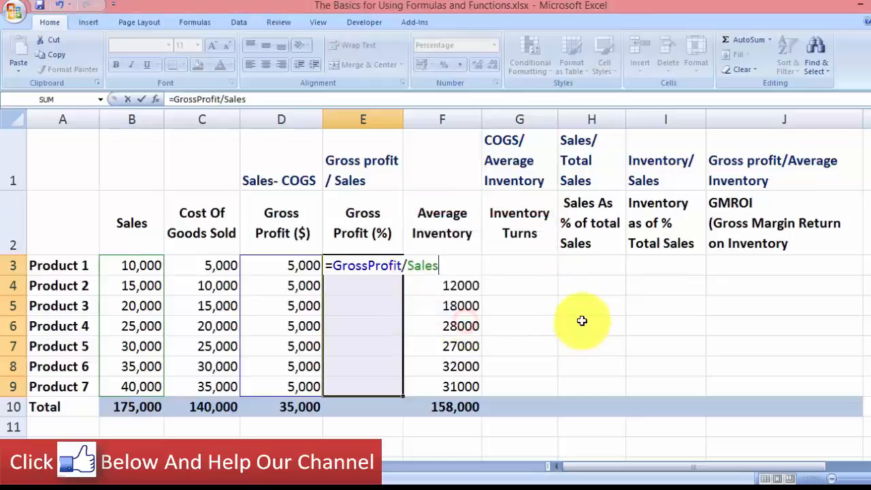
text())
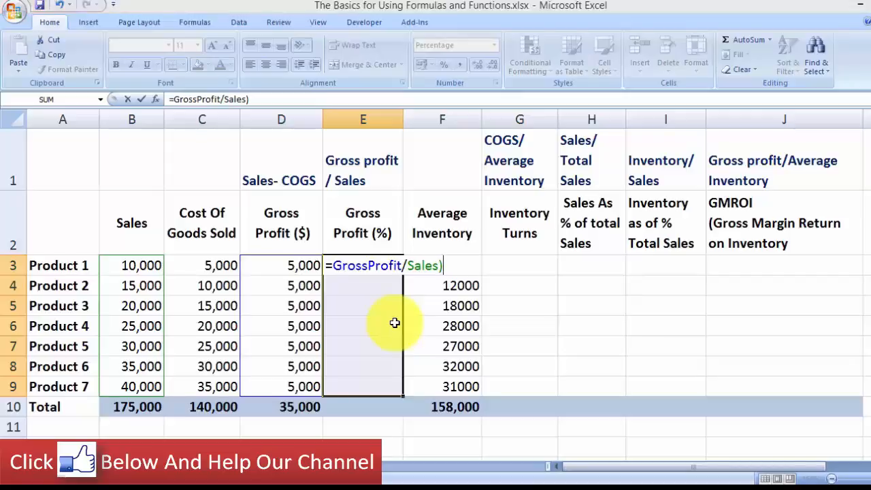
key(ctrl+Return)
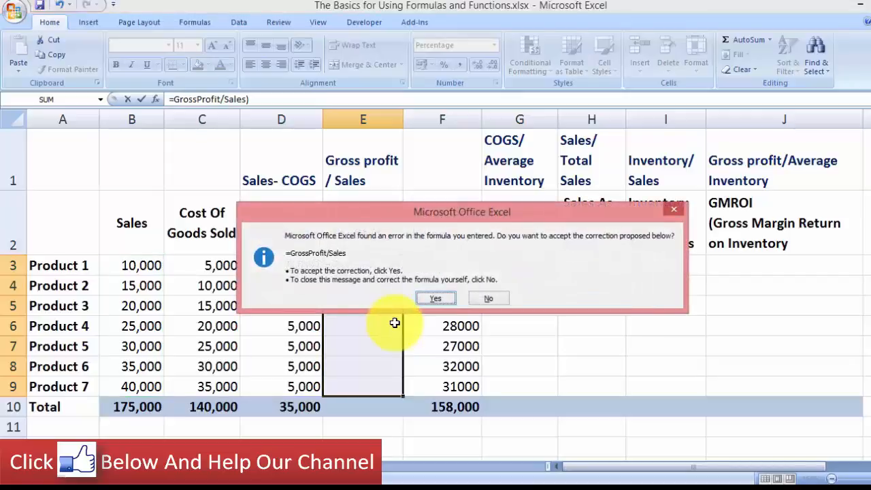
click(435, 298)
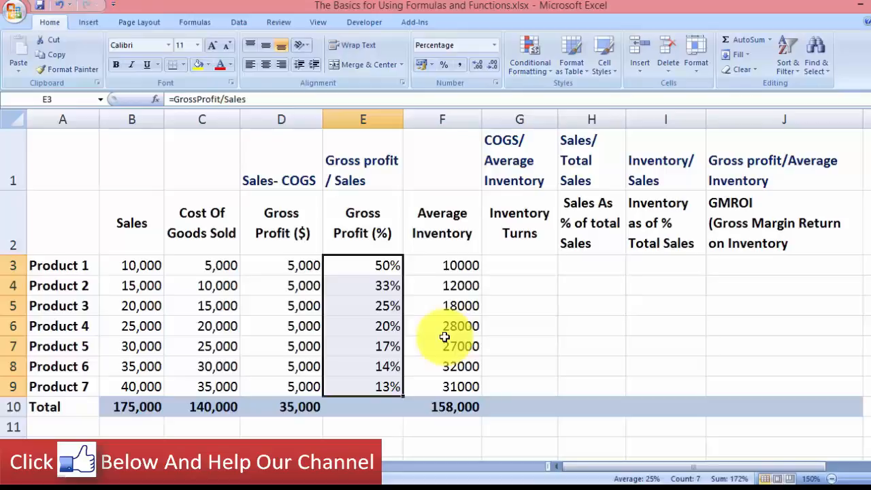
Check the formula in several individual Gross Profit (%) cells between E4 and E8.
click(387, 312)
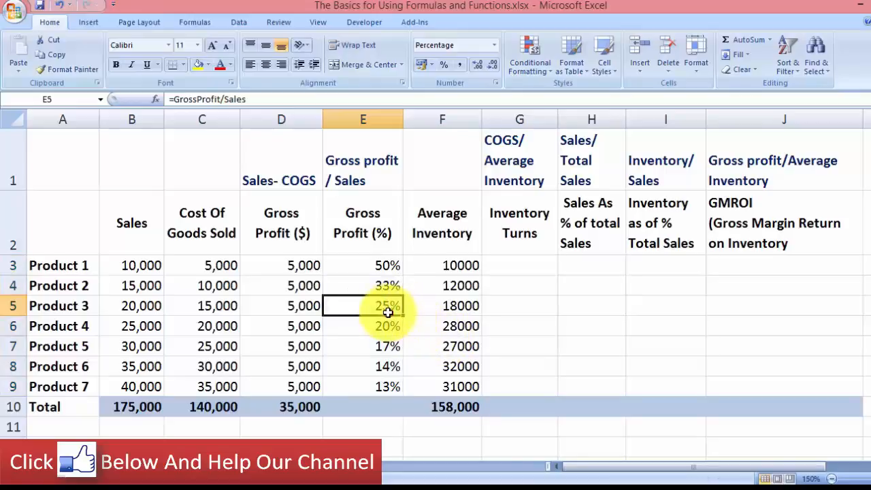
click(384, 327)
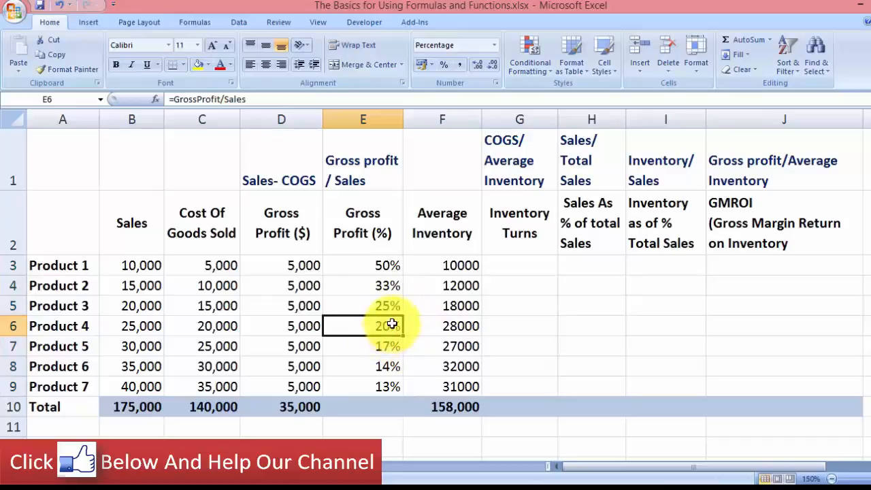
click(379, 359)
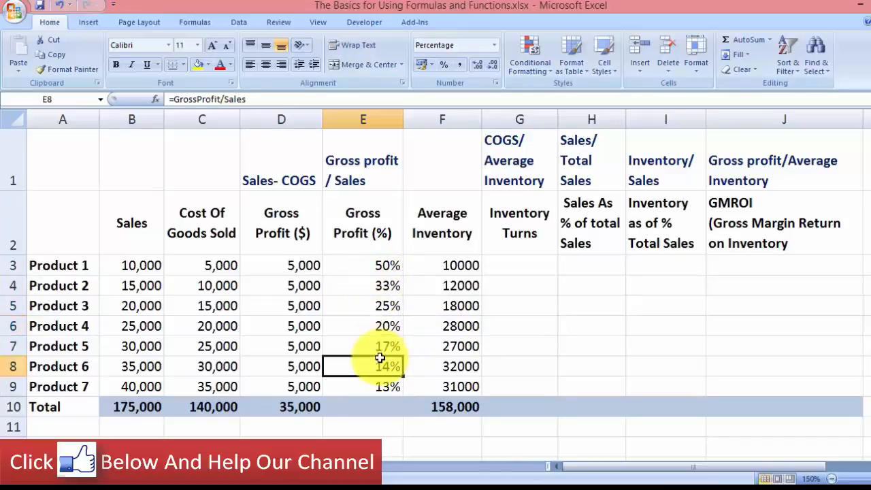
click(381, 343)
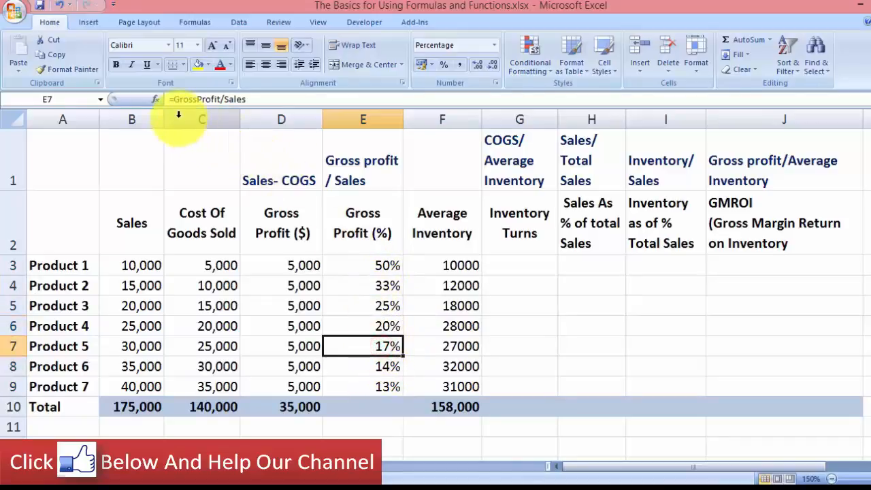
click(351, 323)
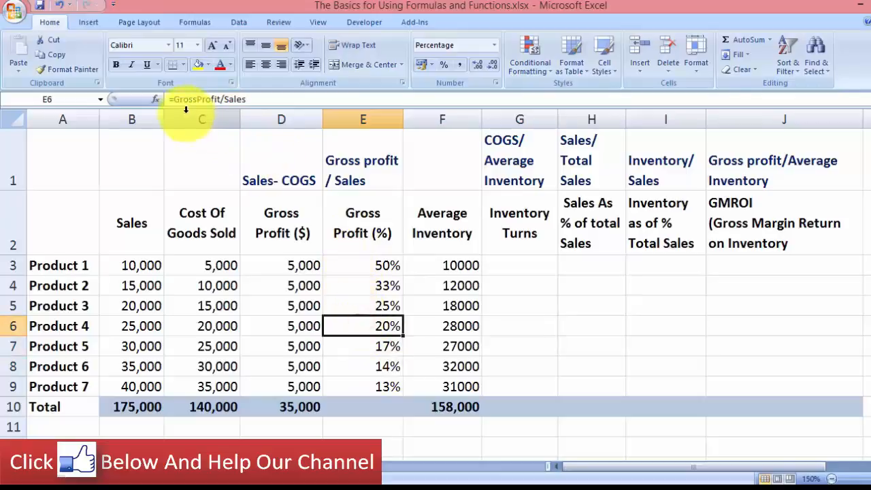
click(375, 288)
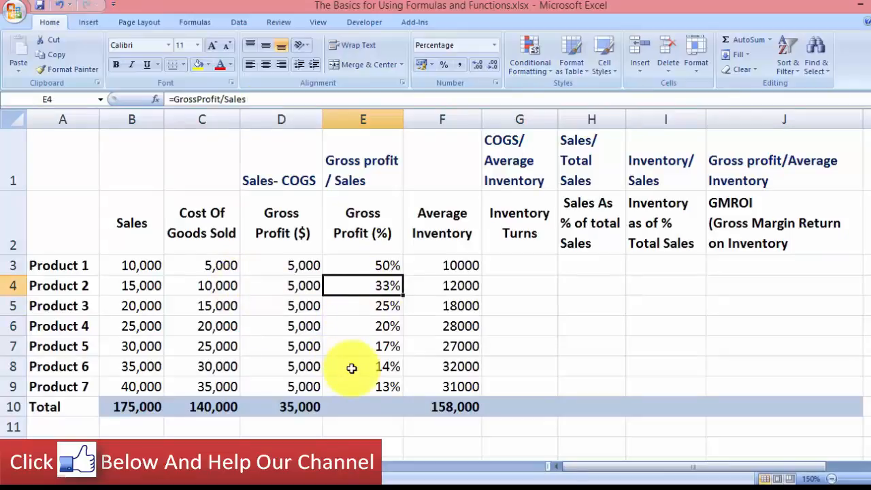
Display the sheet's formulas in place of their results to review the named-range formulas, and switch back to the calculated values.
click(197, 24)
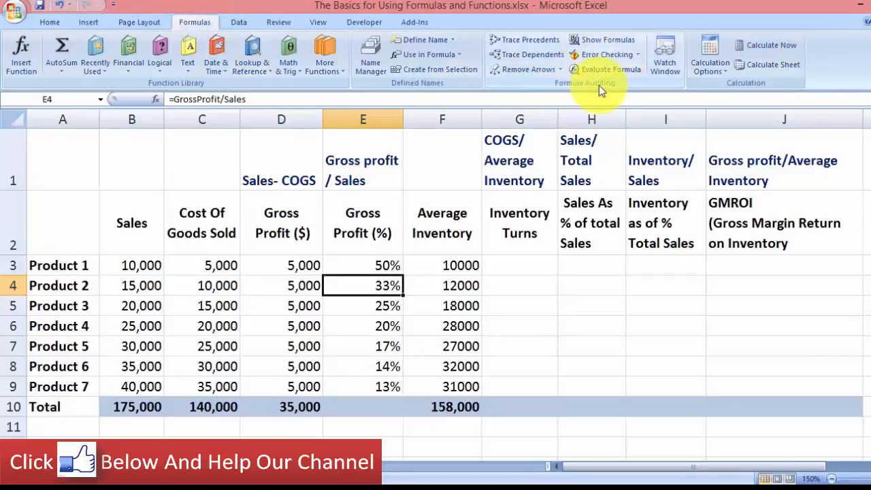
click(609, 44)
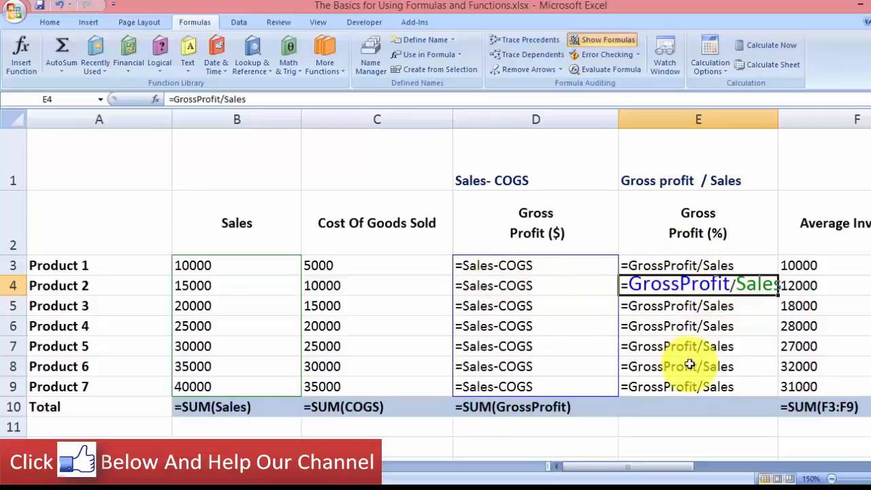
click(583, 172)
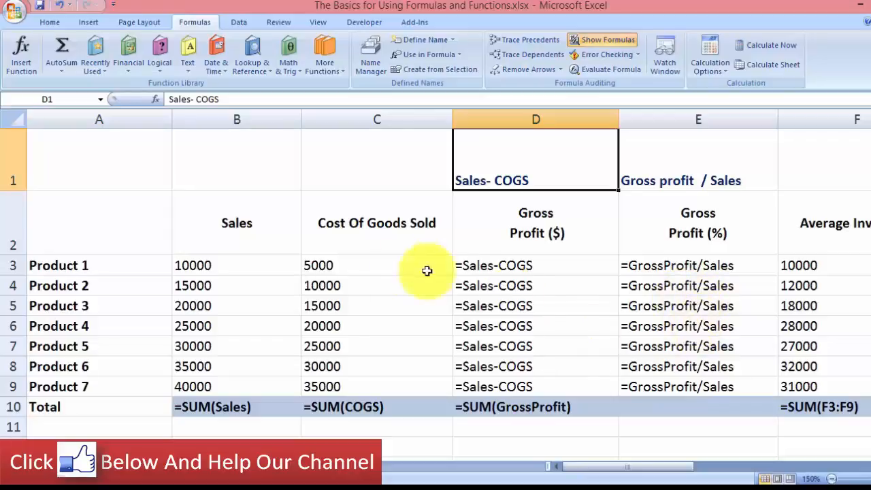
click(597, 41)
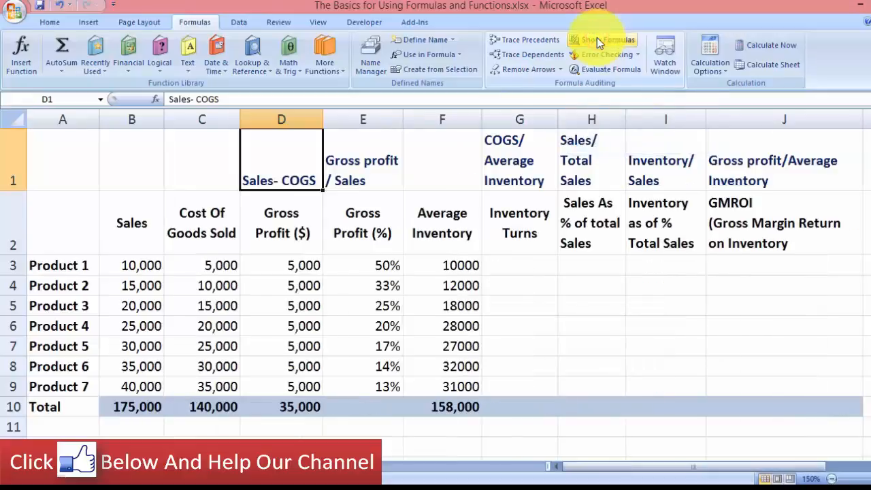
click(597, 41)
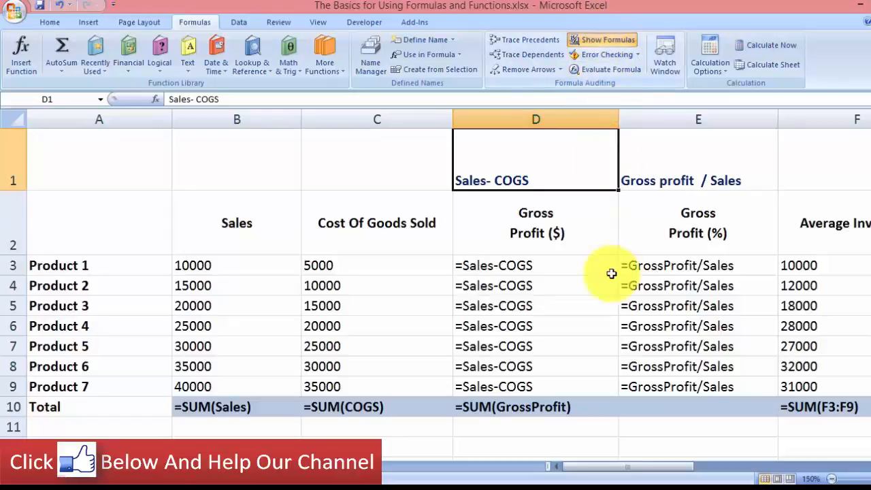
click(609, 42)
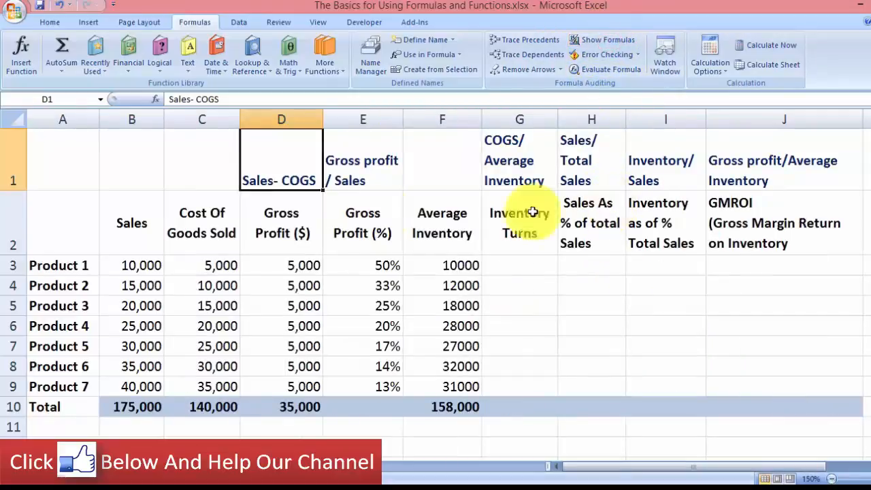
click(49, 22)
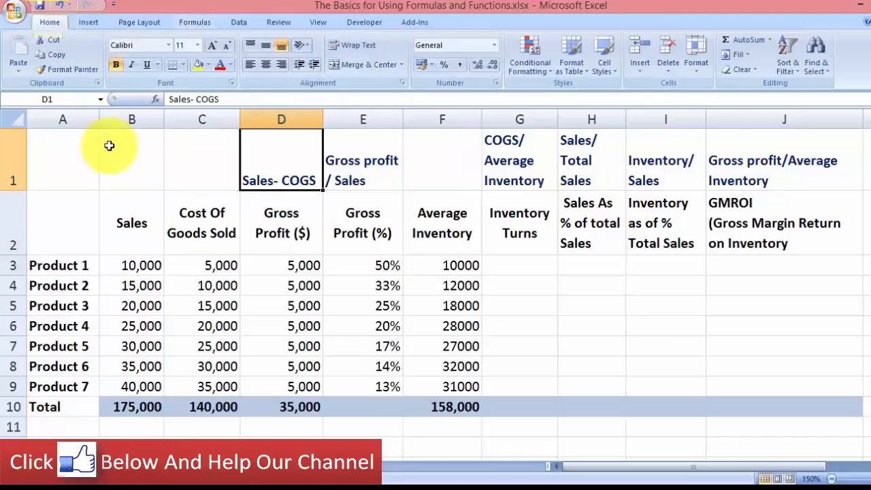
From an empty cell around row 203, go to the named range Sales and select the named range GrossProfit.
click(554, 313)
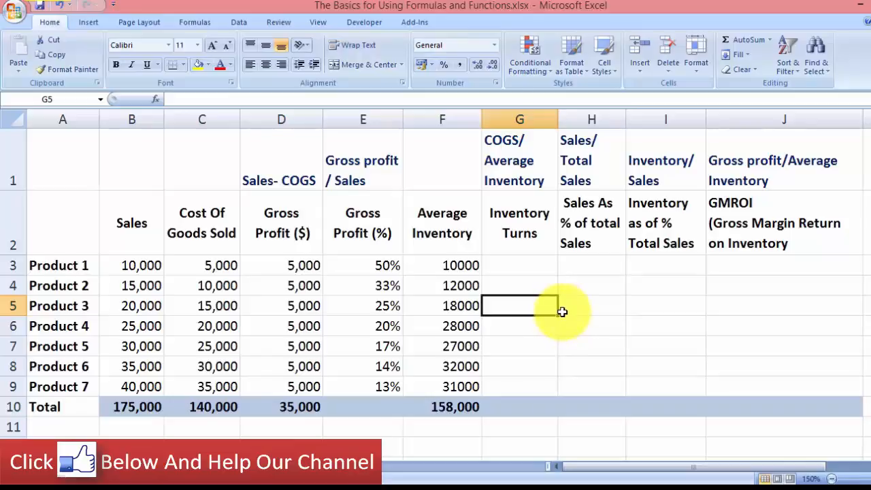
click(562, 312)
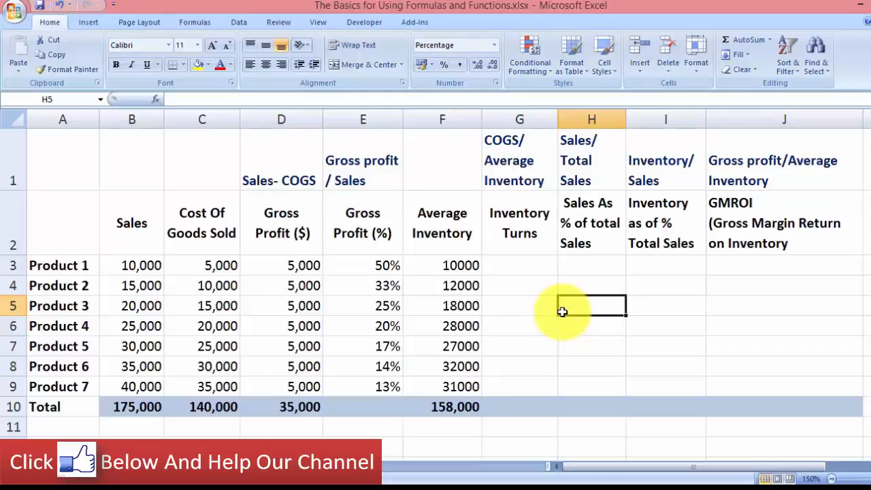
scroll(561, 312, down, 20)
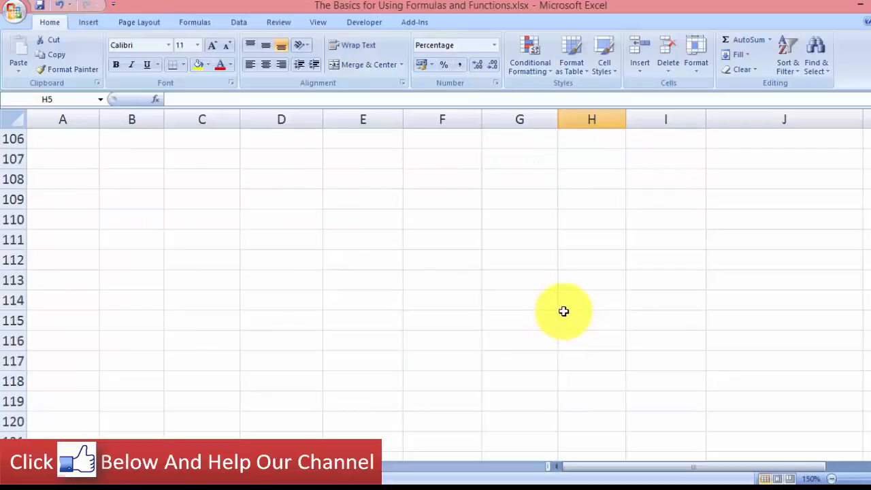
scroll(563, 310, down, 20)
click(492, 383)
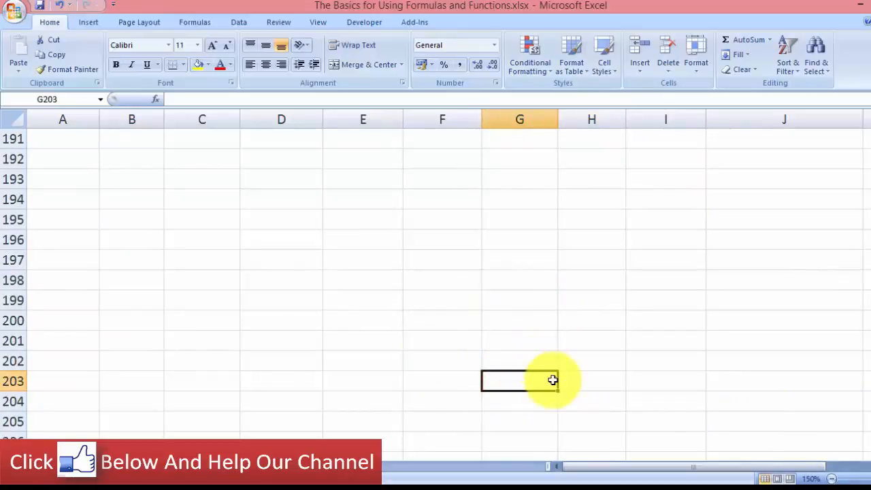
click(99, 101)
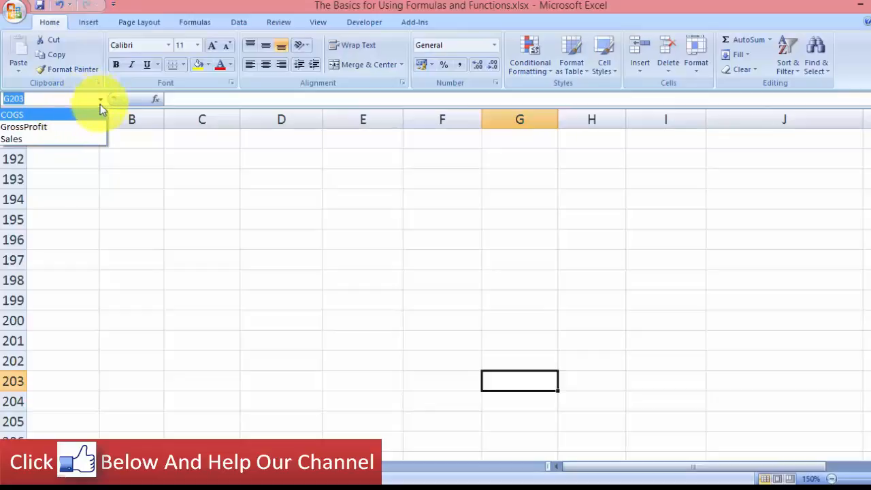
click(51, 140)
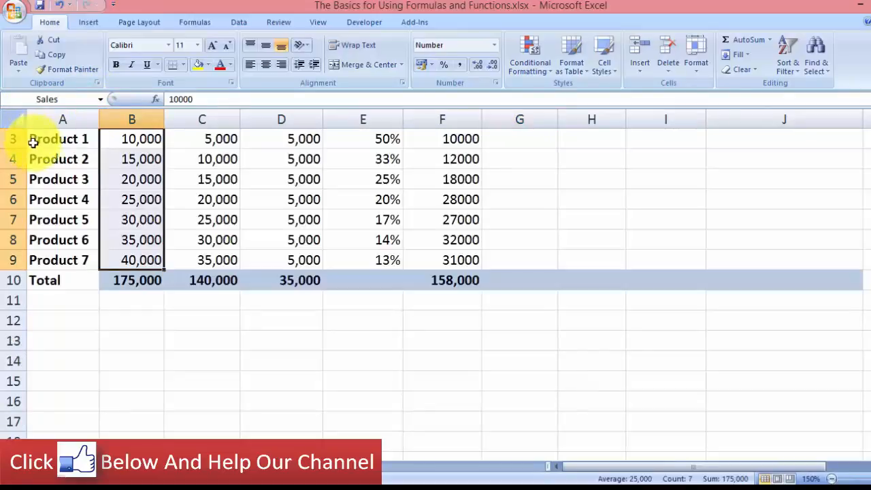
scroll(258, 333, up, 1)
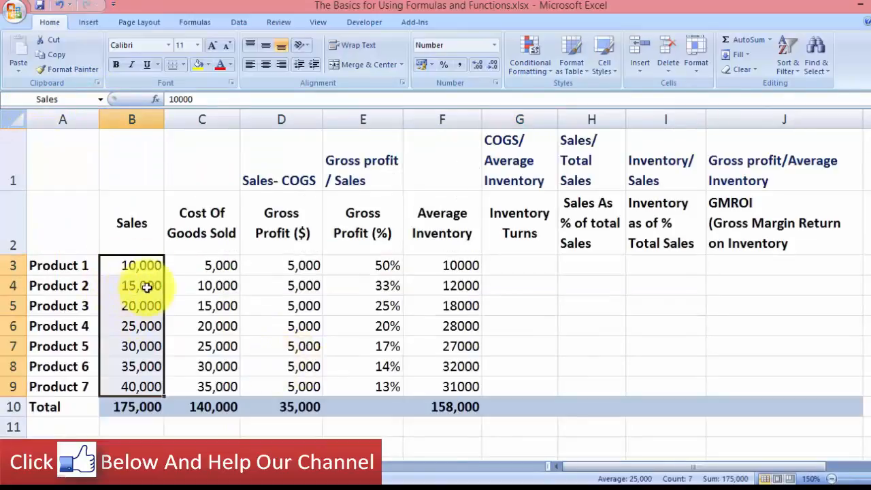
click(100, 99)
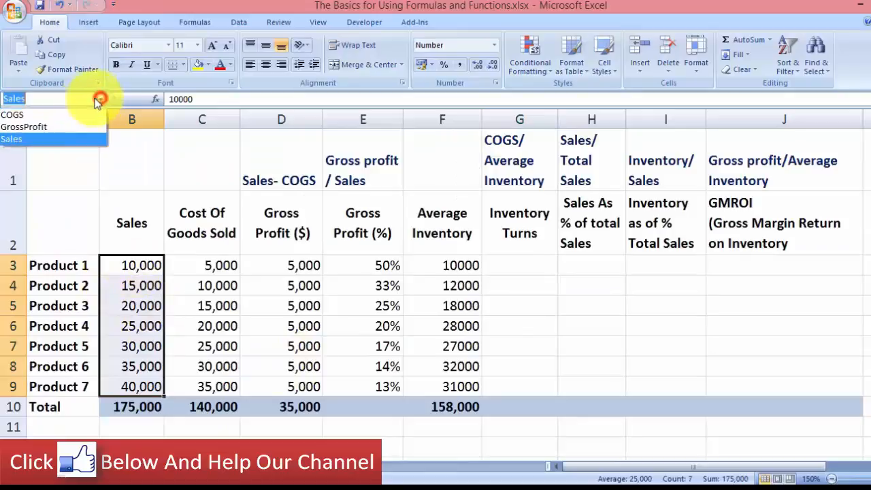
click(57, 126)
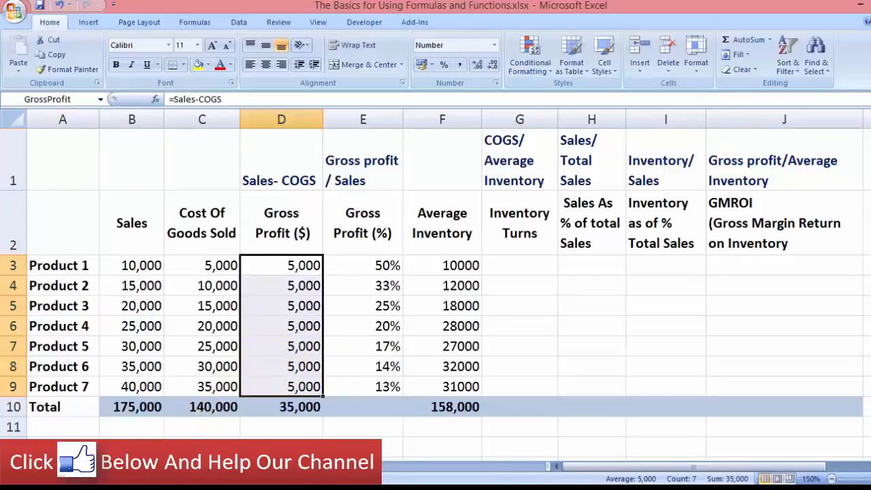
Switch to an empty worksheet and go from there to the named range Sales.
click(144, 466)
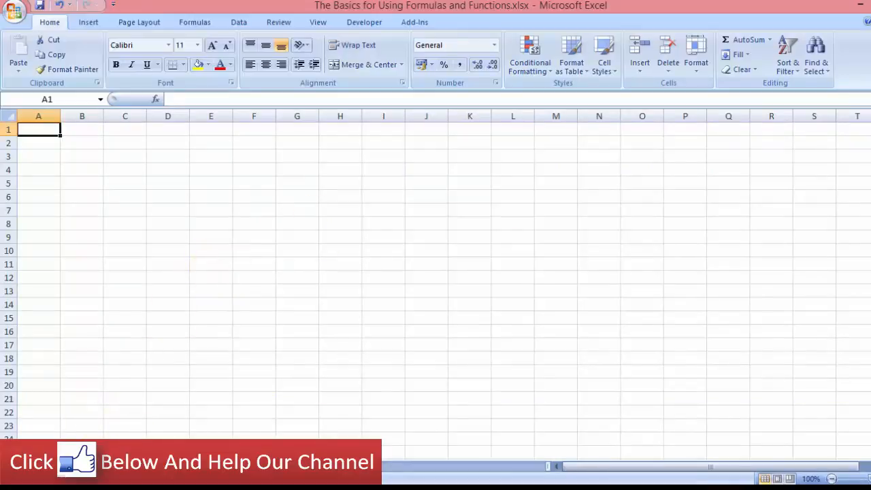
click(100, 99)
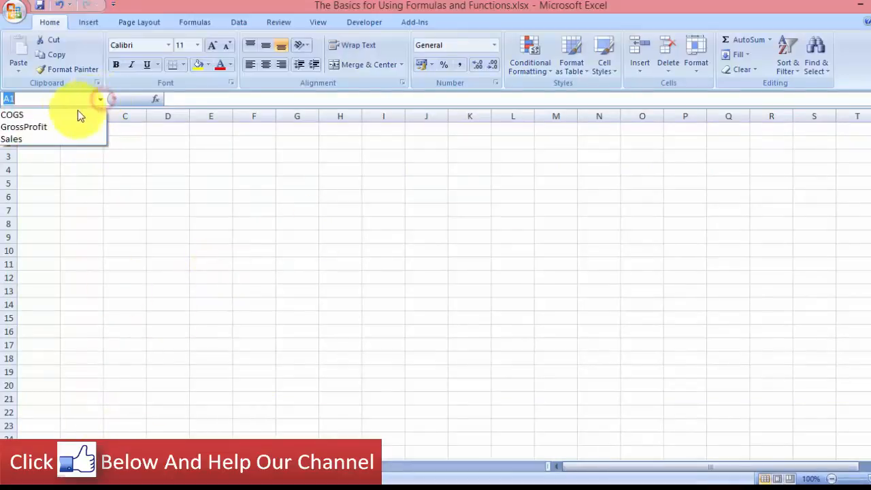
click(43, 140)
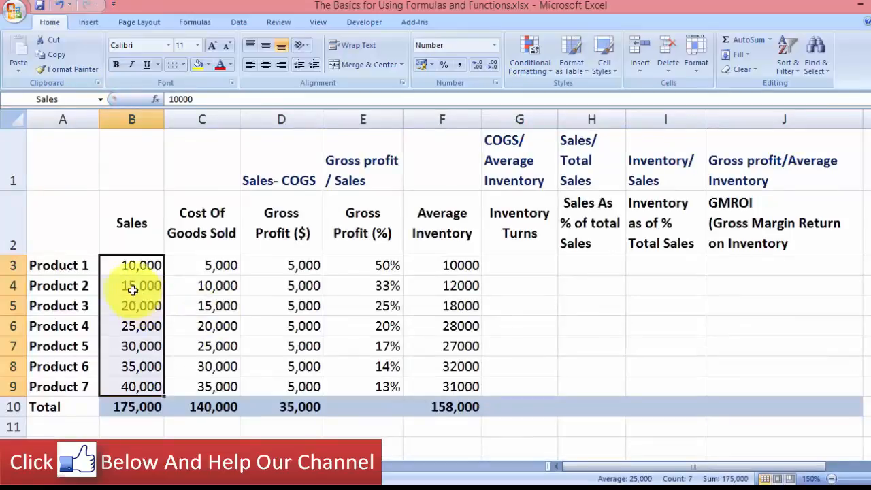